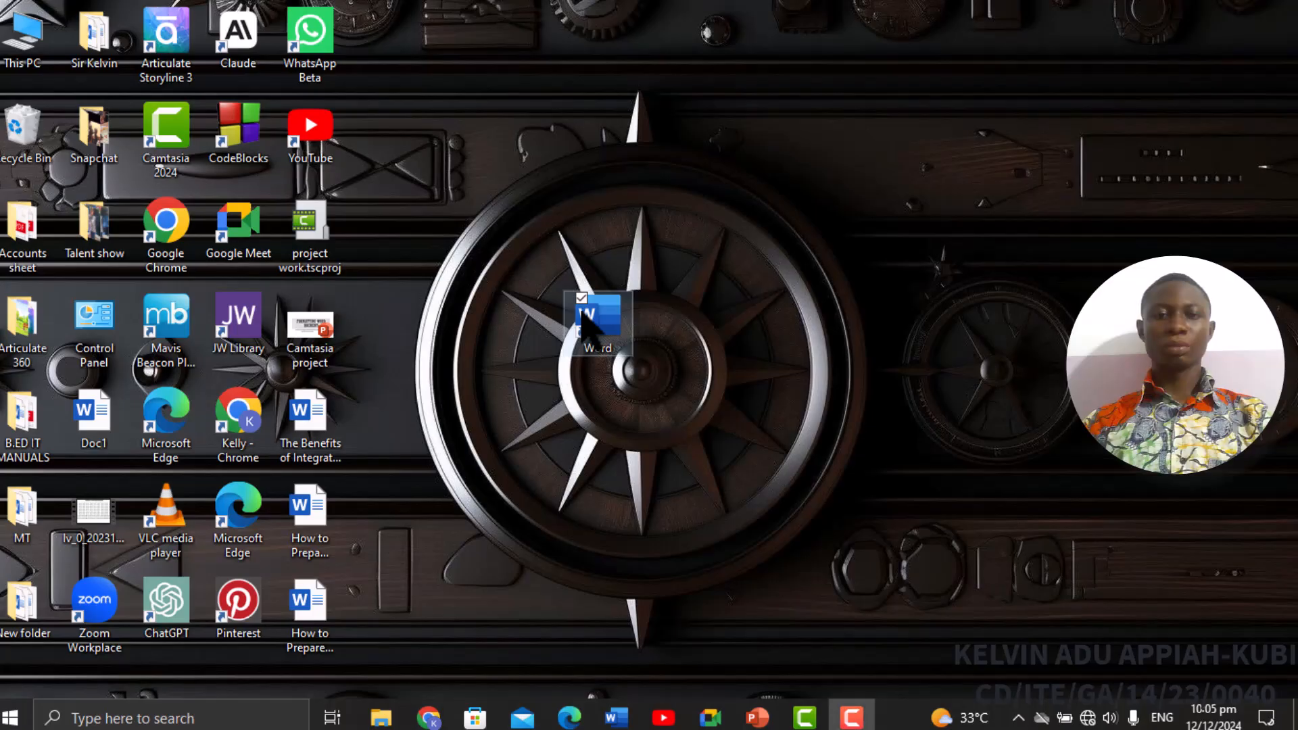
# Launch Word, create a blank document, then open the recent document The Benefits of Integrating Technology into Classrooms.
pyautogui.doubleClick(585, 323)
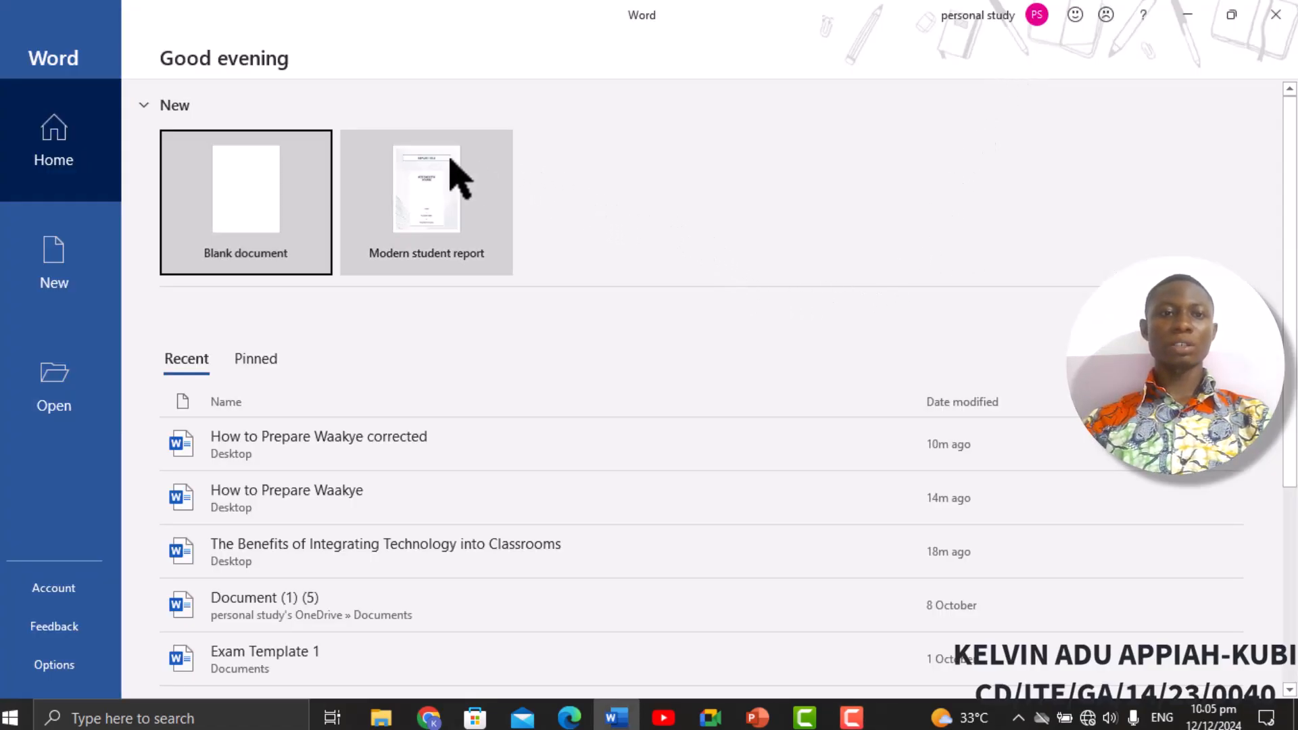
pyautogui.click(268, 208)
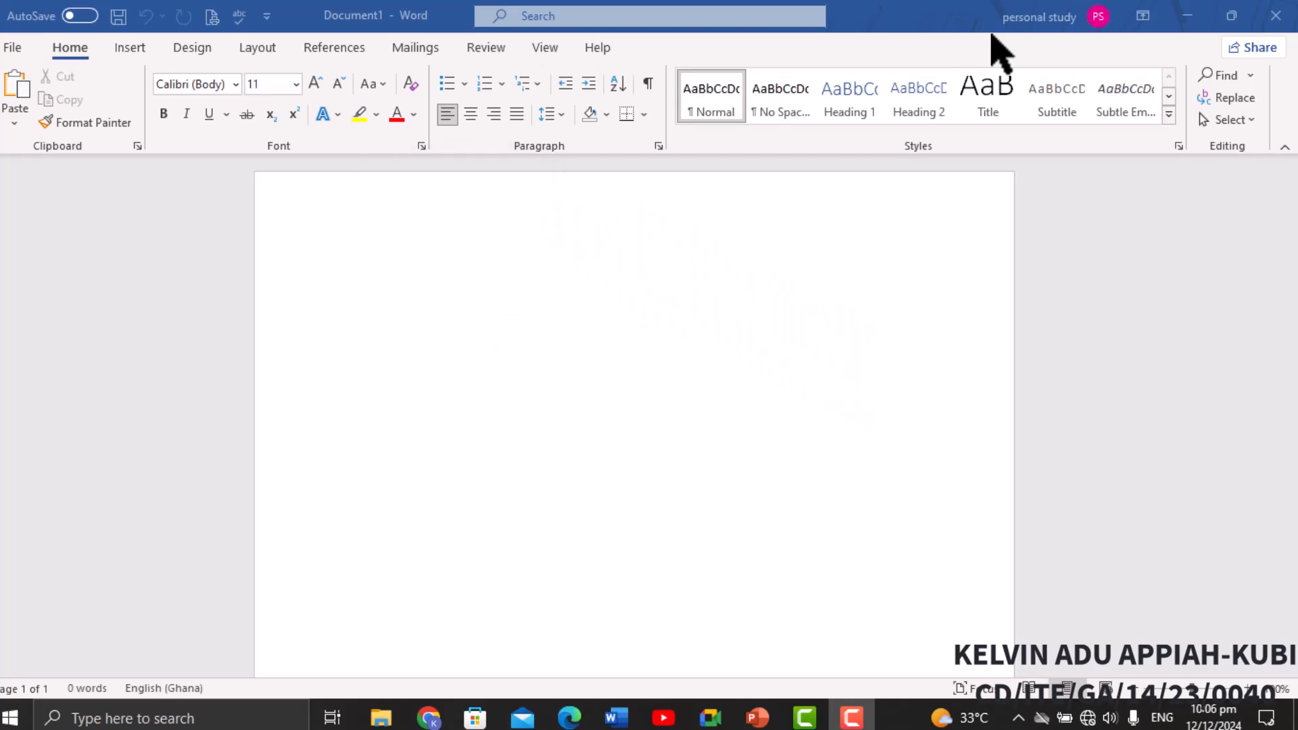
pyautogui.click(14, 50)
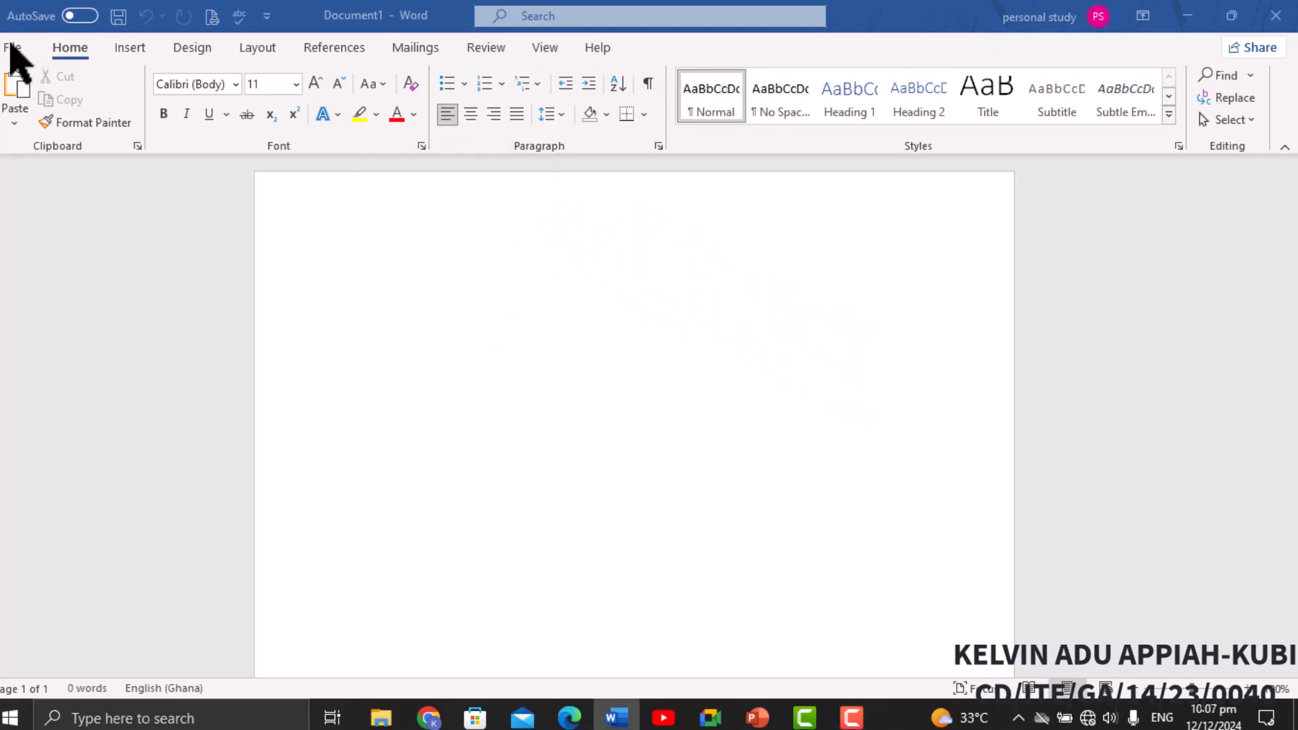
pyautogui.click(13, 50)
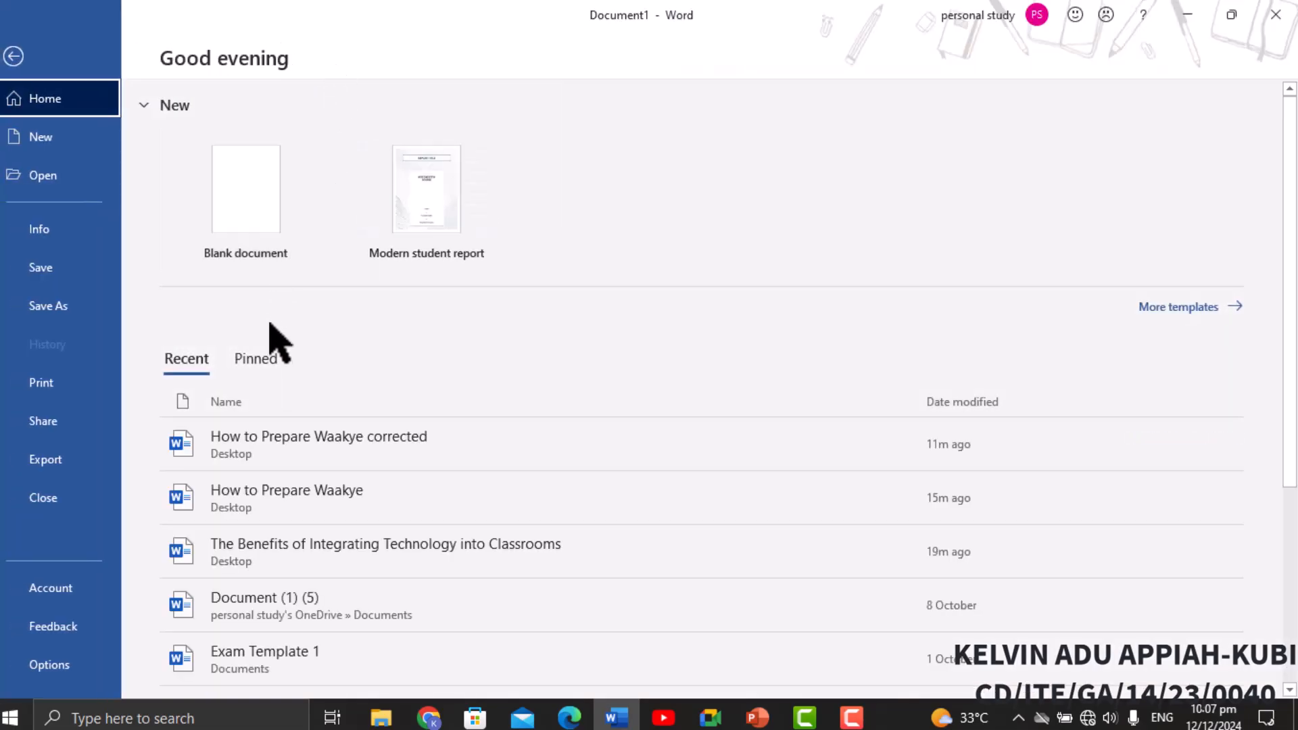
pyautogui.scroll(-1, 300, 517)
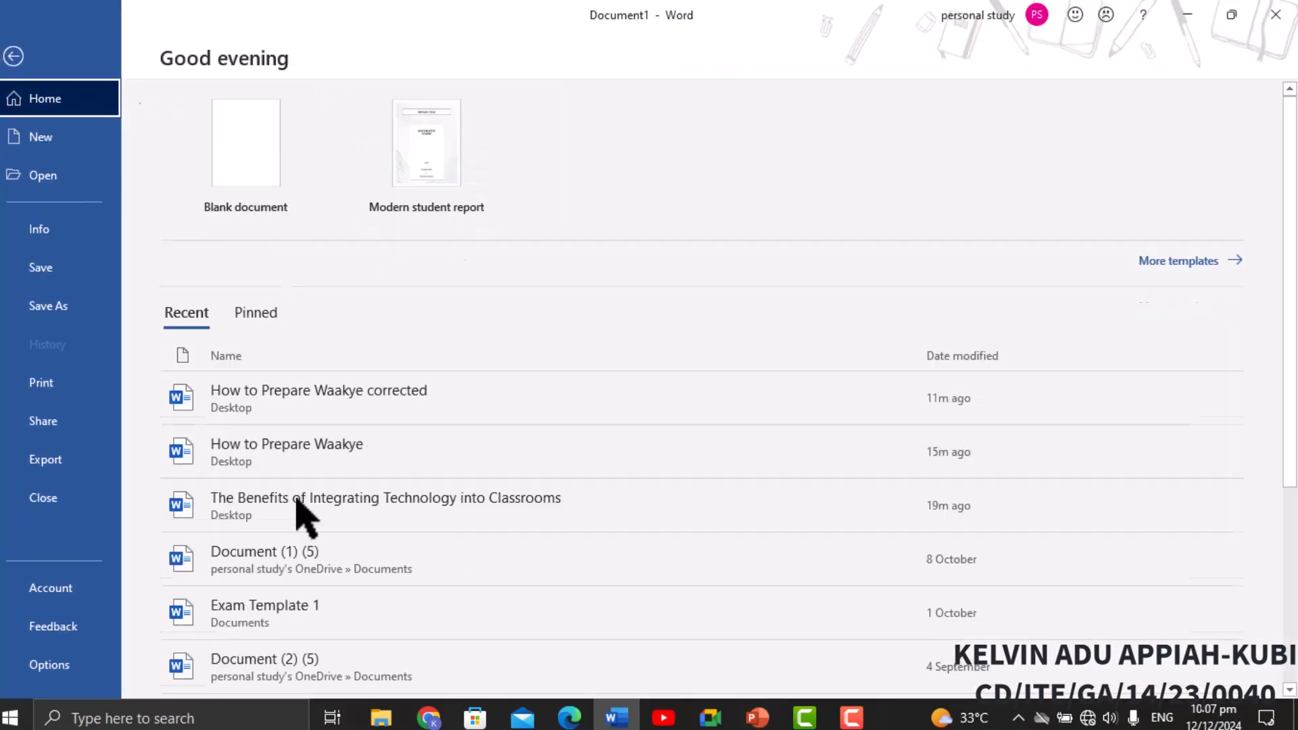
pyautogui.press('Escape')
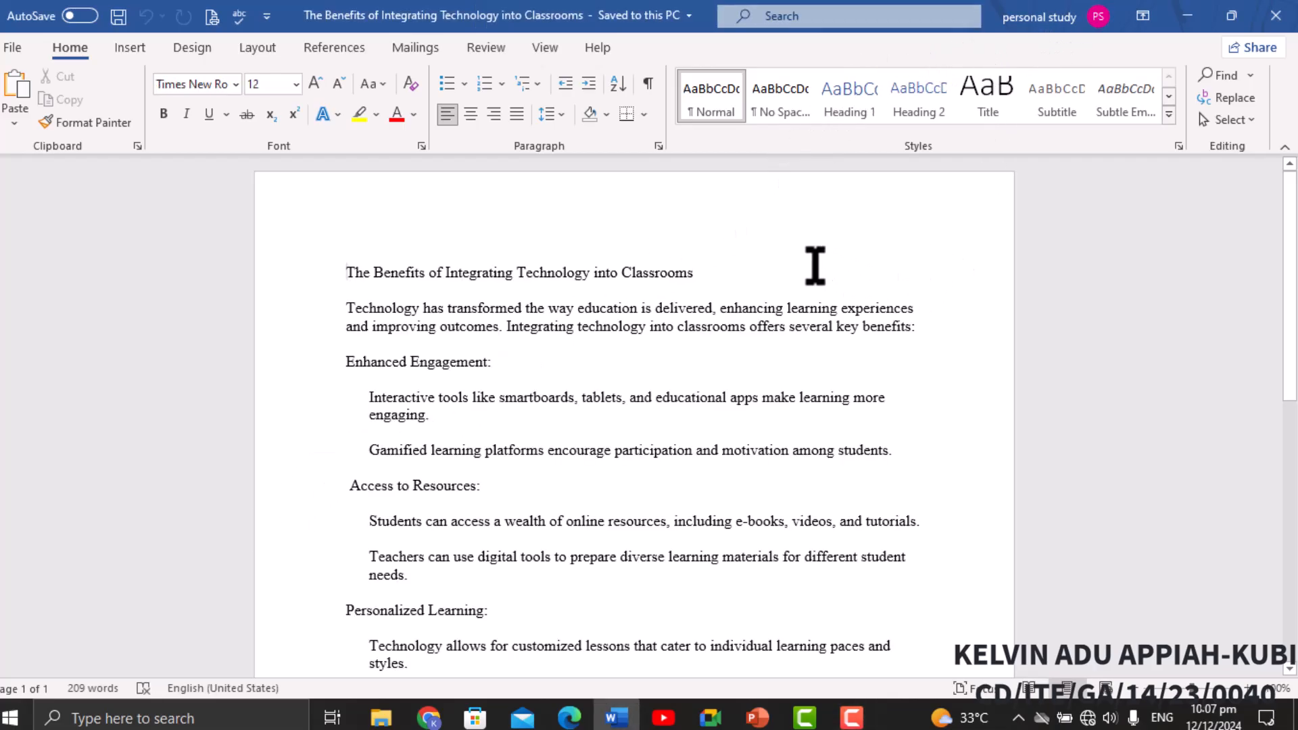
# Format the title line as bold, underlined, centred and 16 pt.
pyautogui.scroll(-3, 790, 253)
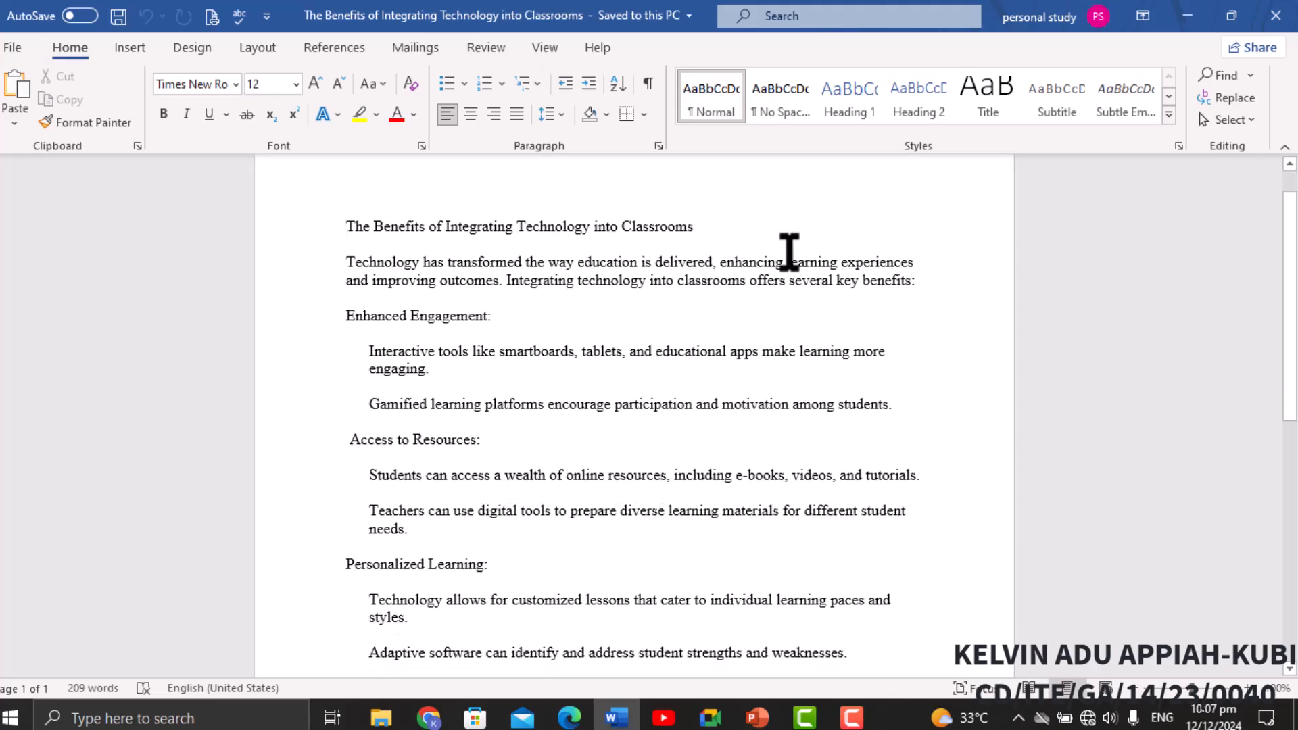
pyautogui.scroll(-8, 789, 253)
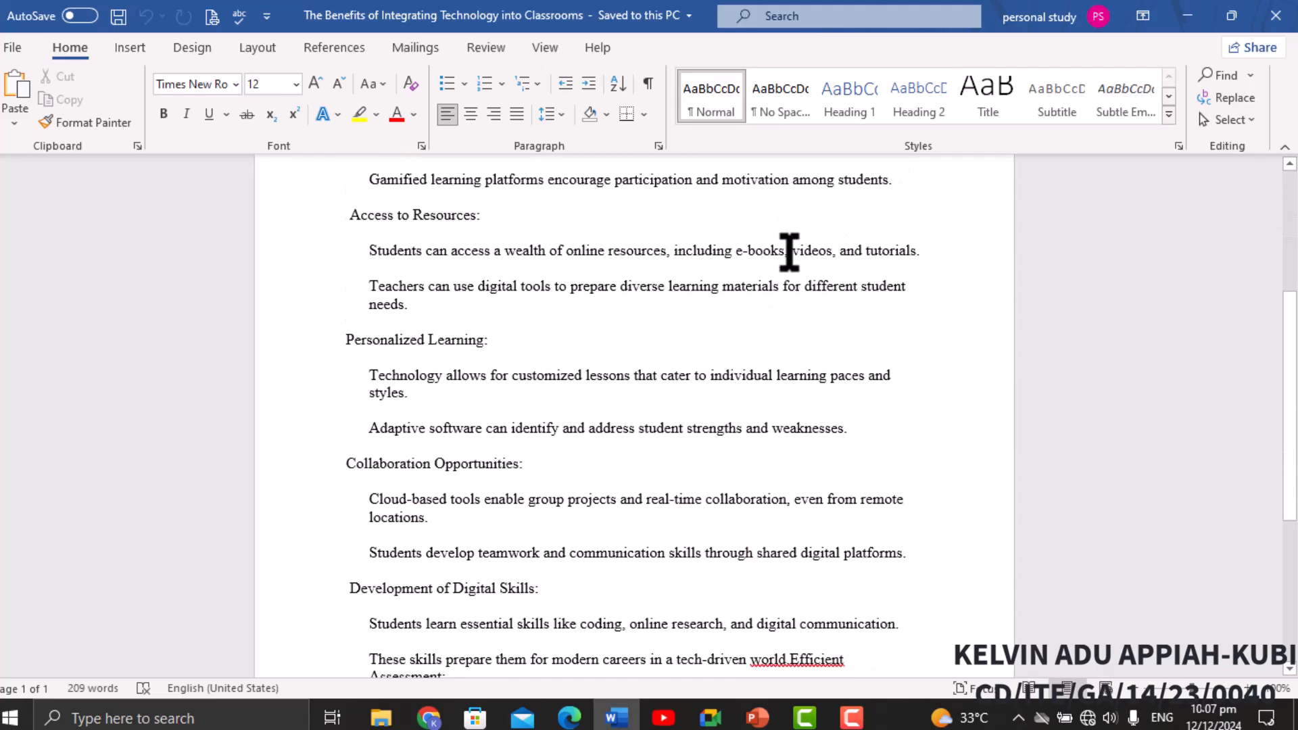
pyautogui.scroll(8, 790, 253)
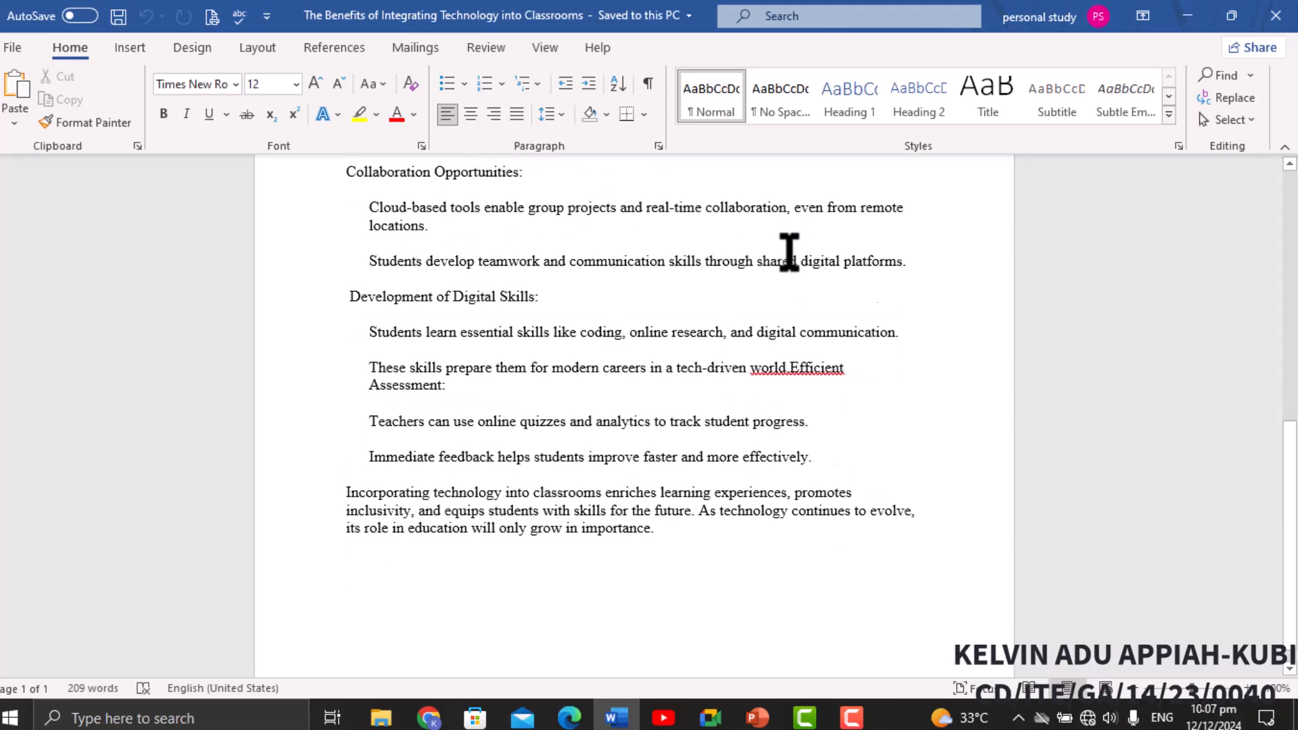
pyautogui.scroll(2, 789, 253)
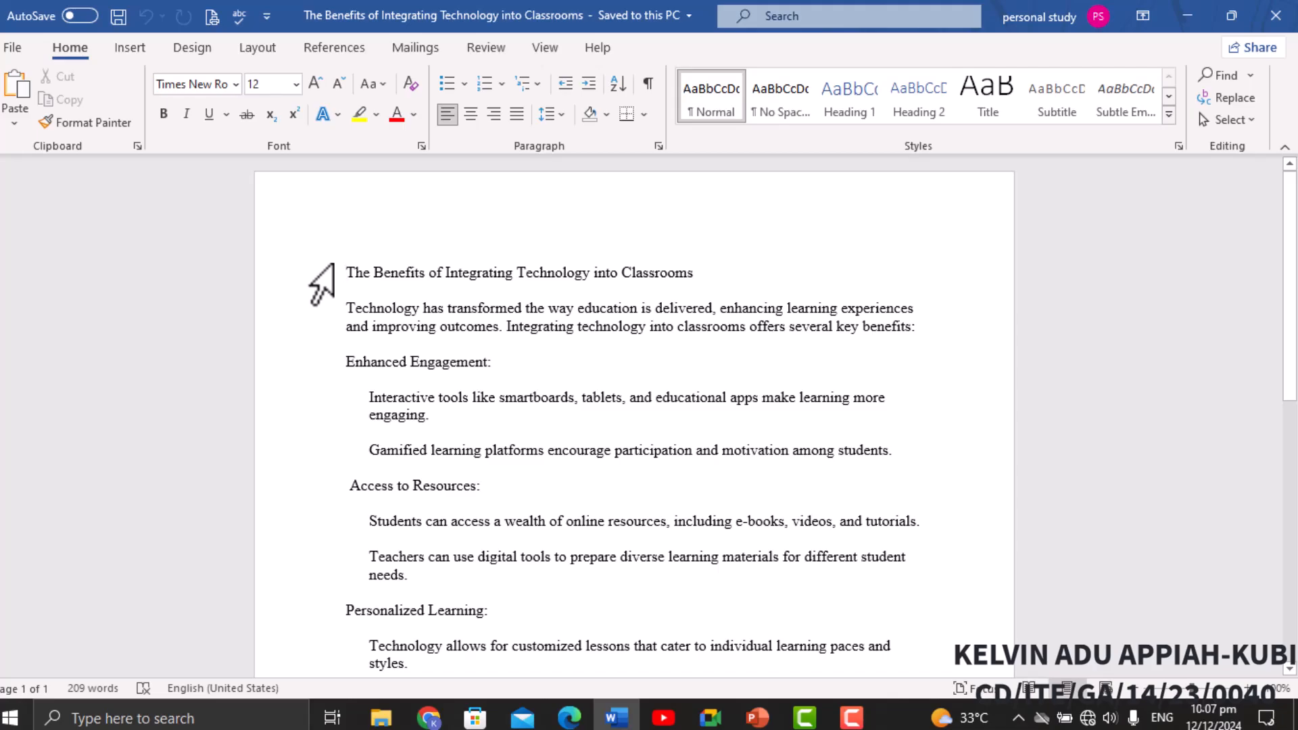
pyautogui.click(332, 267)
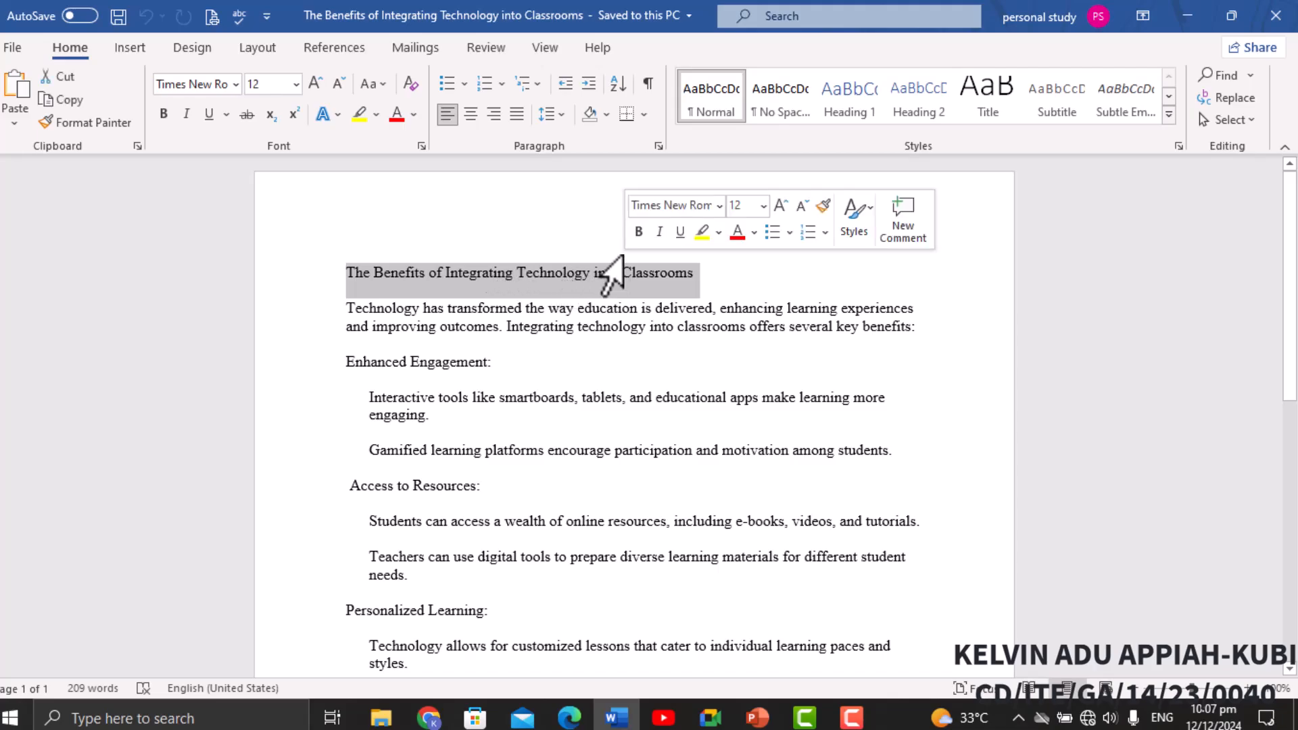
pyautogui.click(163, 114)
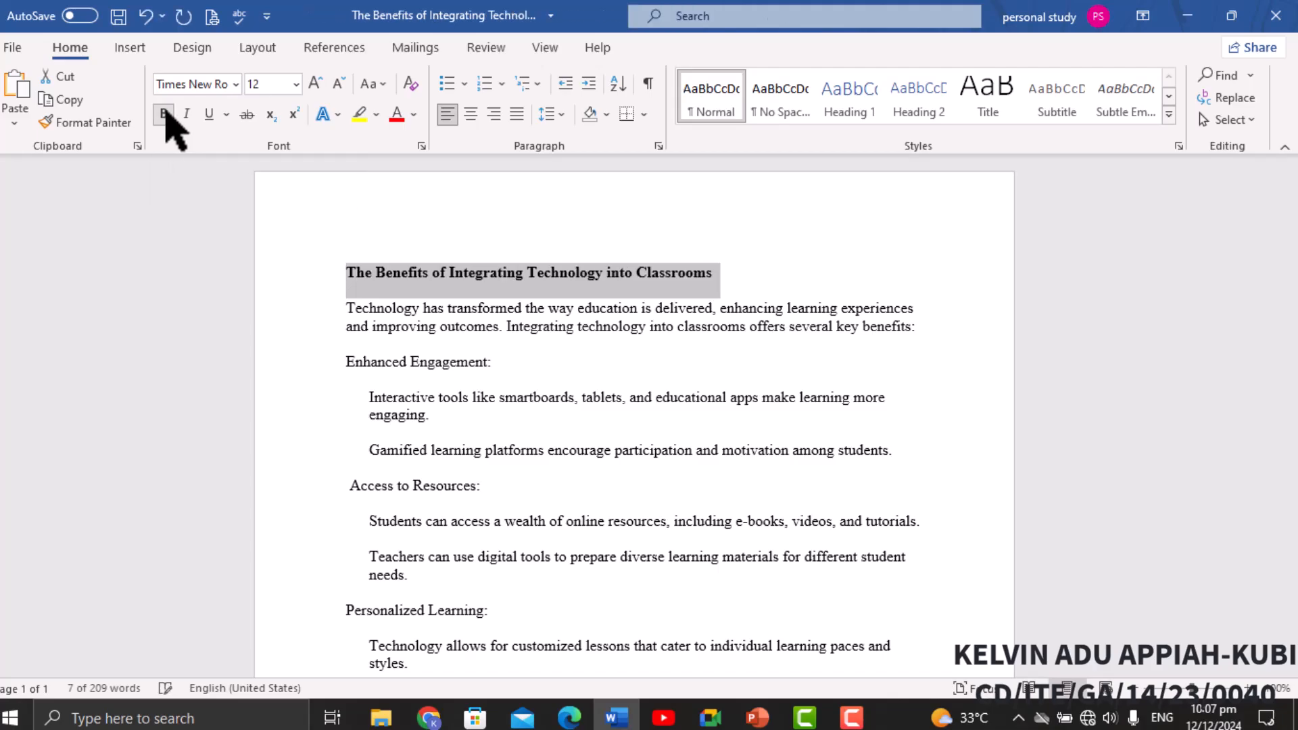
pyautogui.click(209, 115)
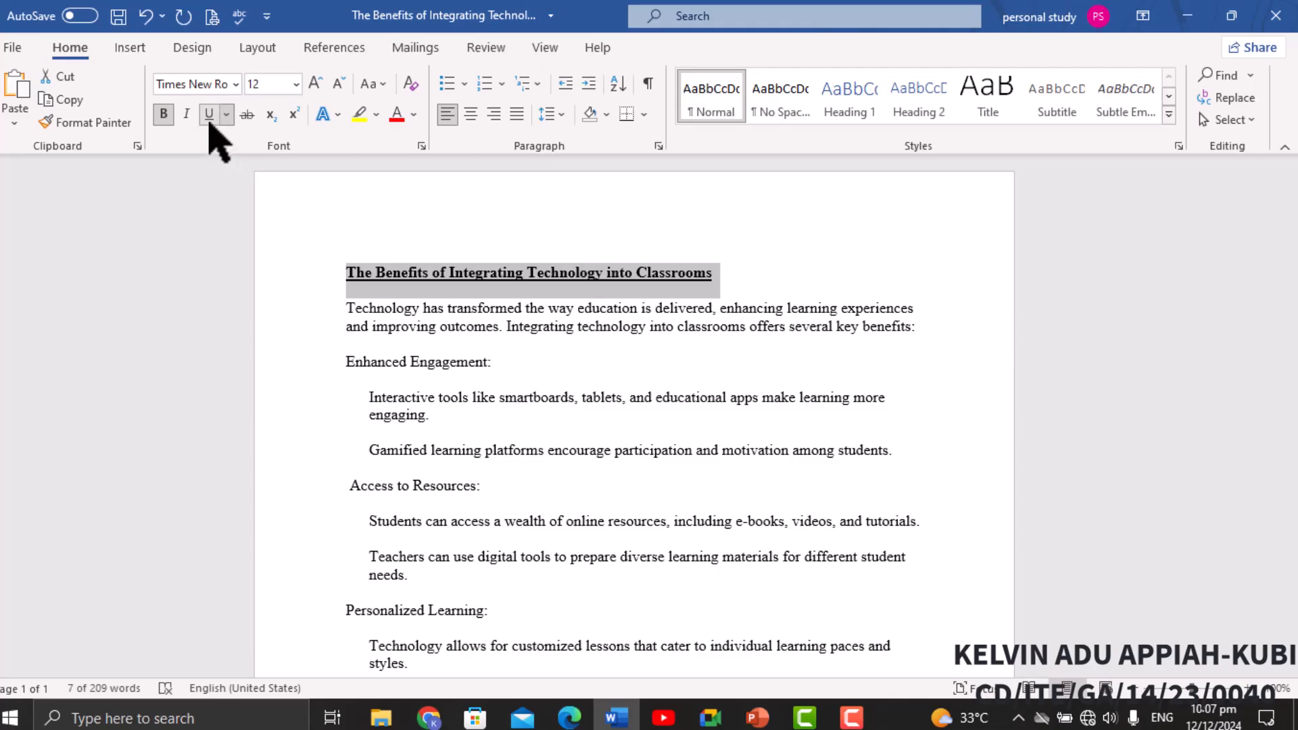
pyautogui.click(472, 115)
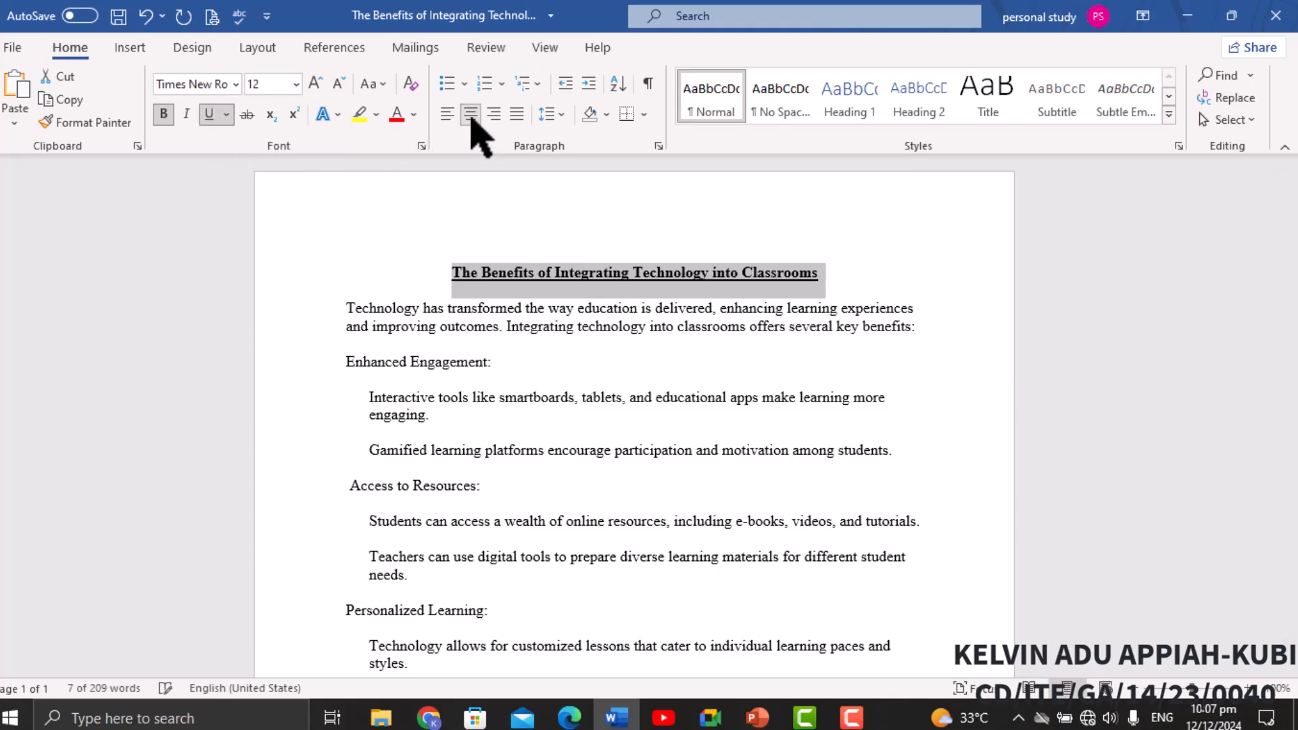
pyautogui.click(296, 84)
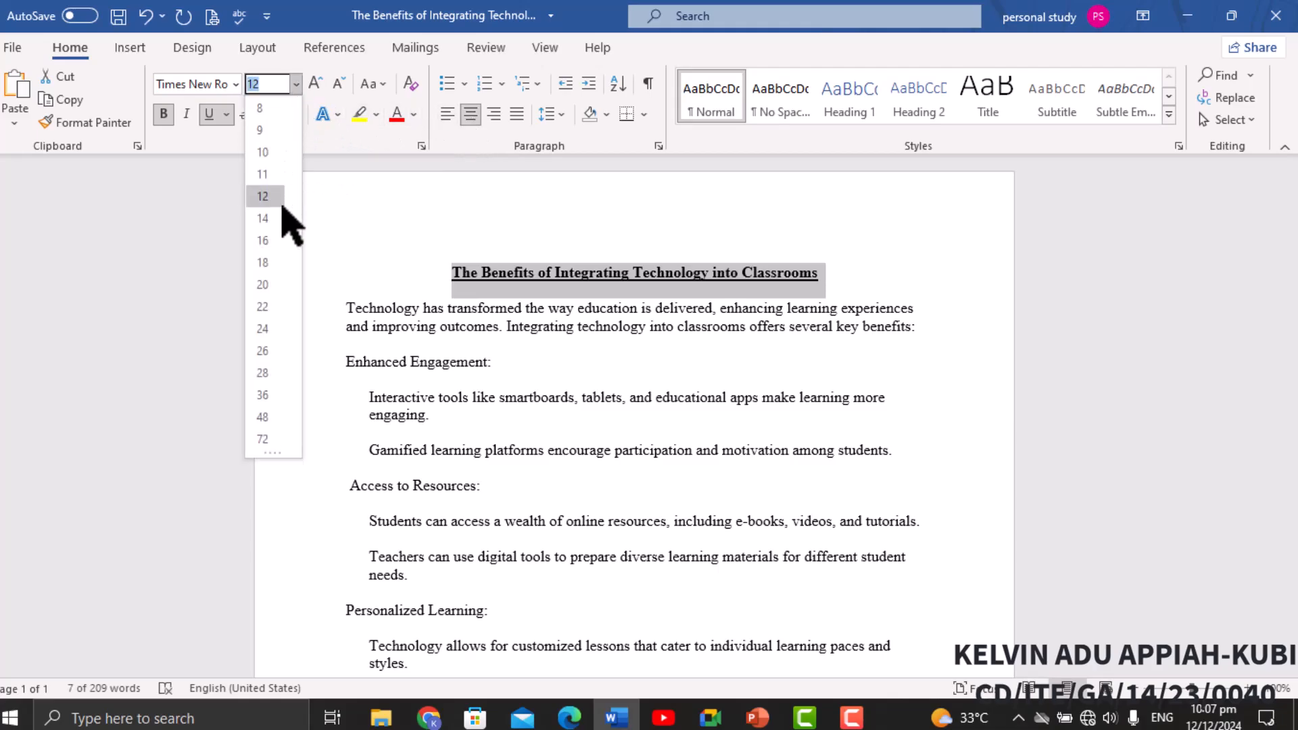
pyautogui.click(263, 241)
# Make the Enhanced Engagement: heading bold and 14 pt.
pyautogui.scroll(-1, 400, 241)
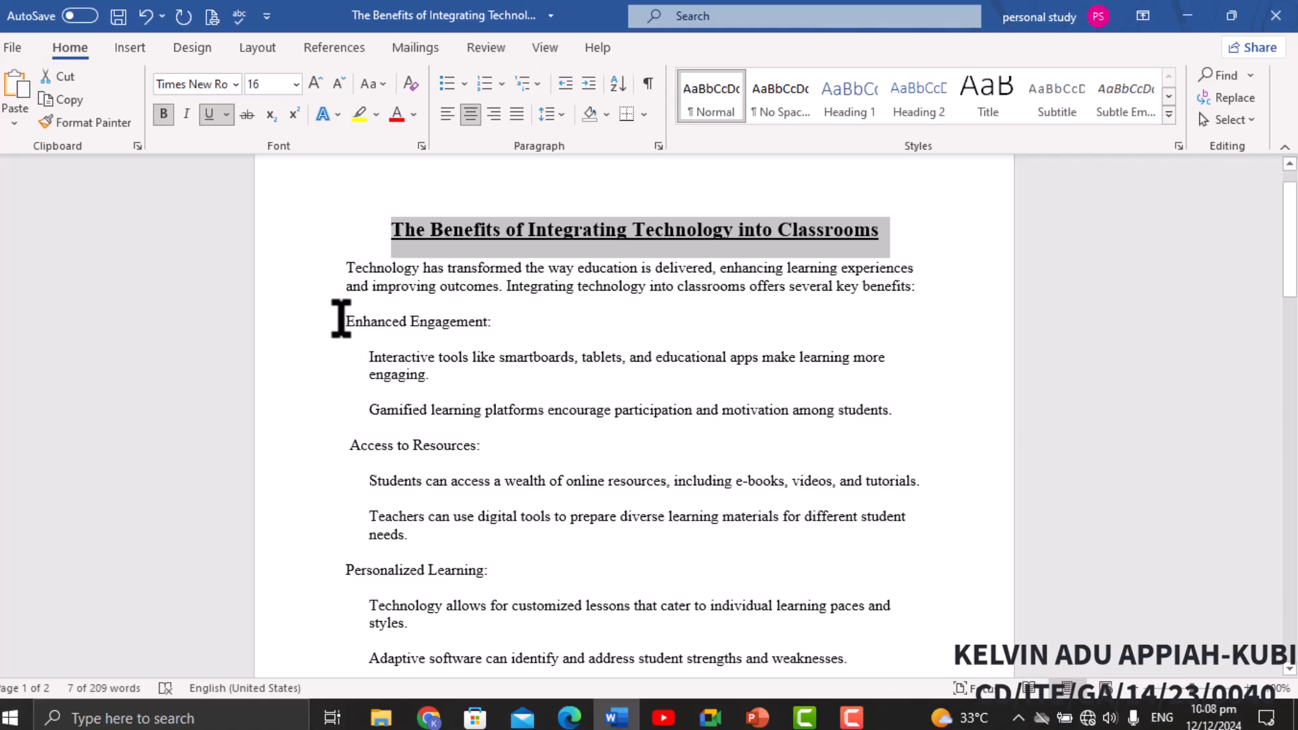
pyautogui.moveTo(344, 318); pyautogui.dragTo(499, 319)
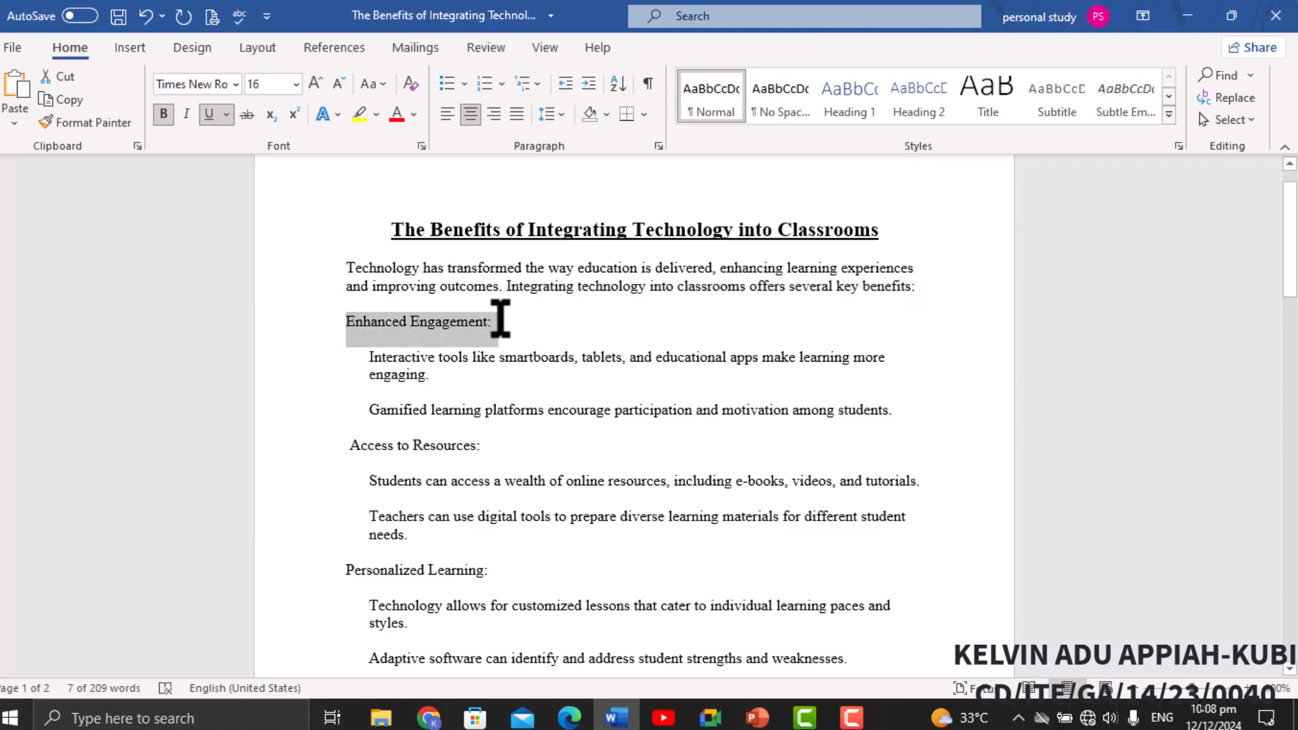
pyautogui.click(164, 113)
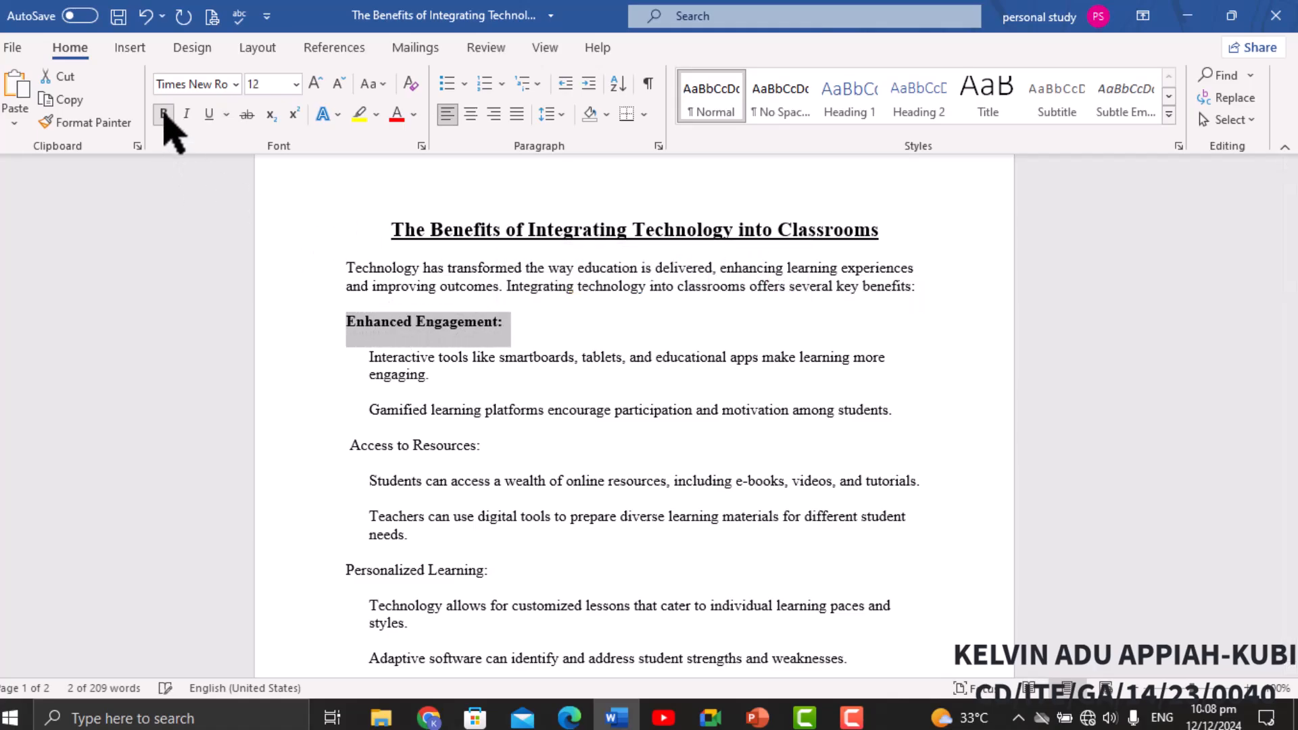
pyautogui.click(296, 84)
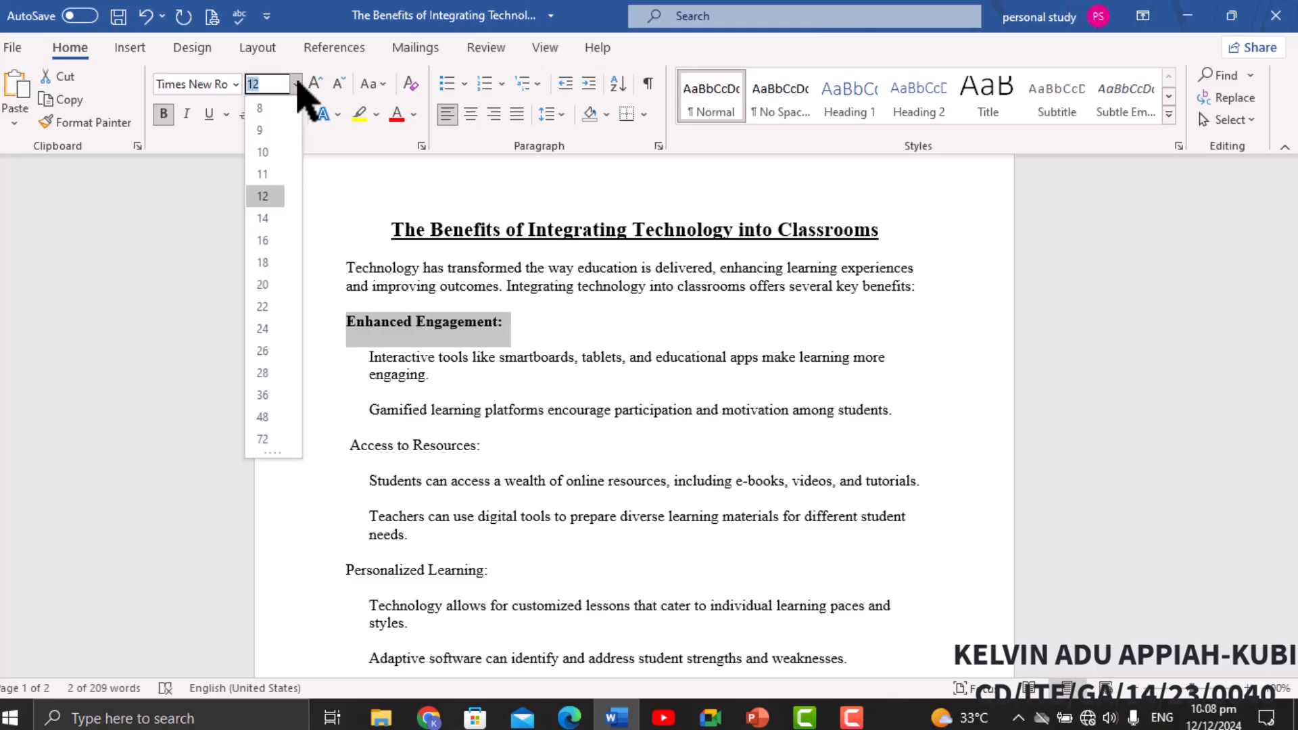
pyautogui.click(270, 218)
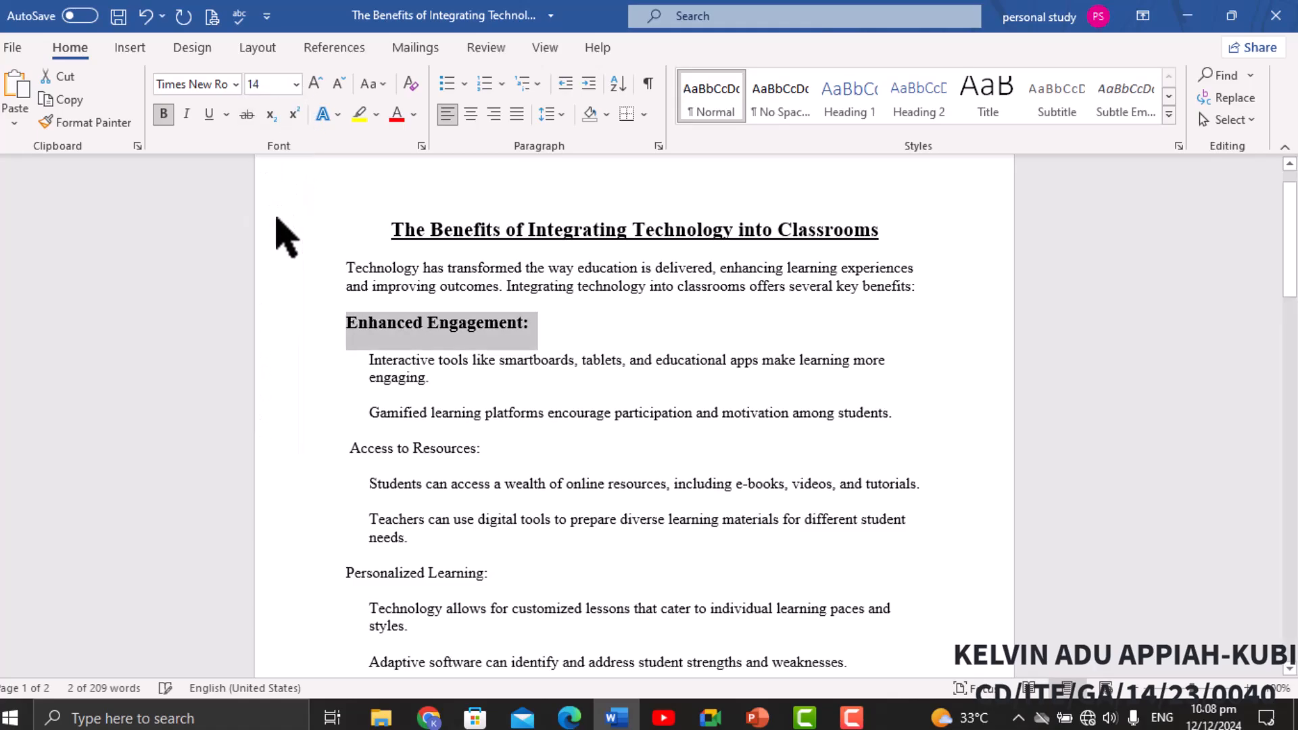
# Apply round dot bullets to the two paragraphs under Enhanced Engagement.
pyautogui.click(321, 375)
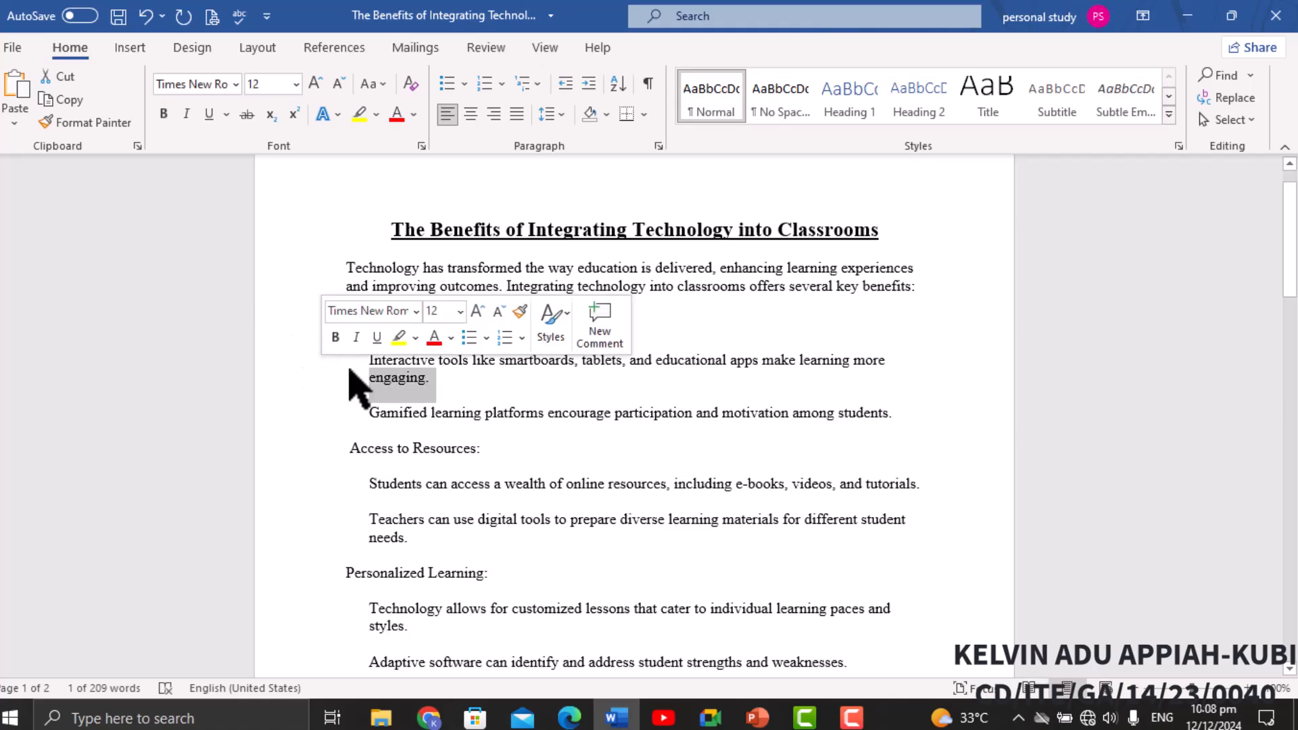
pyautogui.click(347, 371)
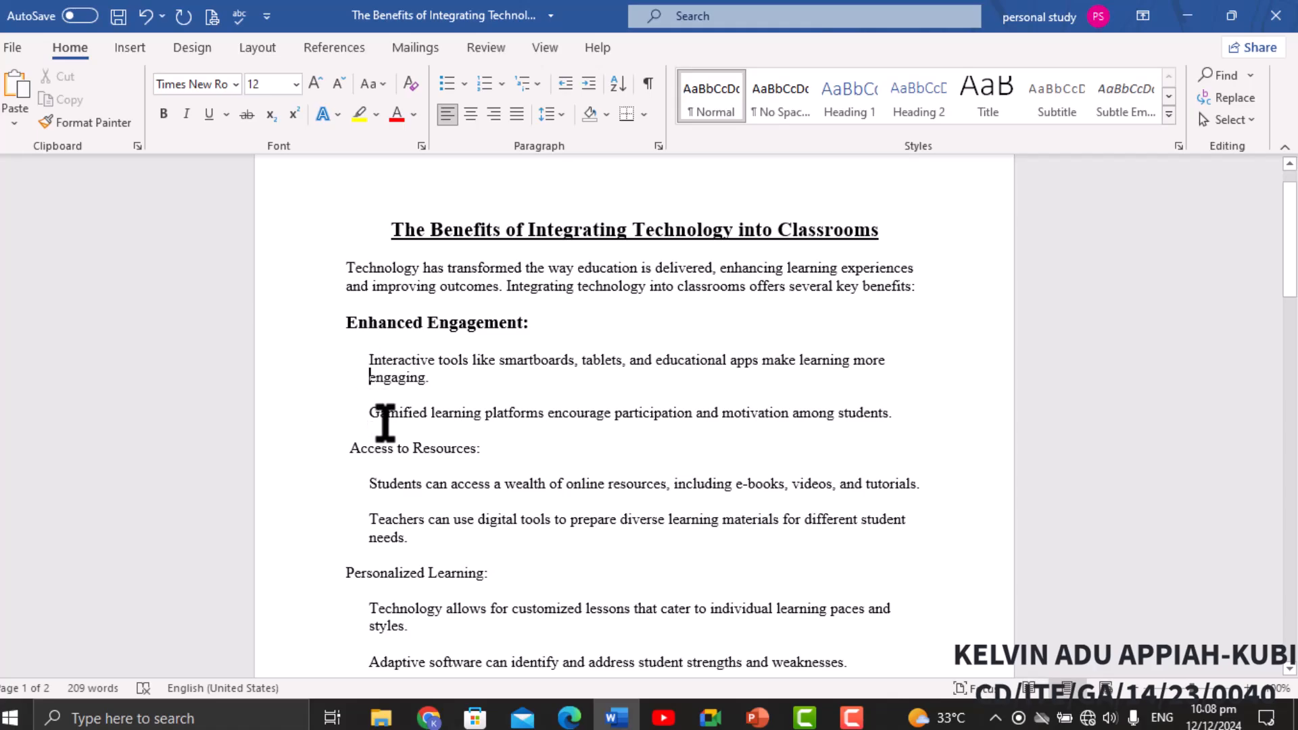
pyautogui.moveTo(359, 363); pyautogui.dragTo(890, 417)
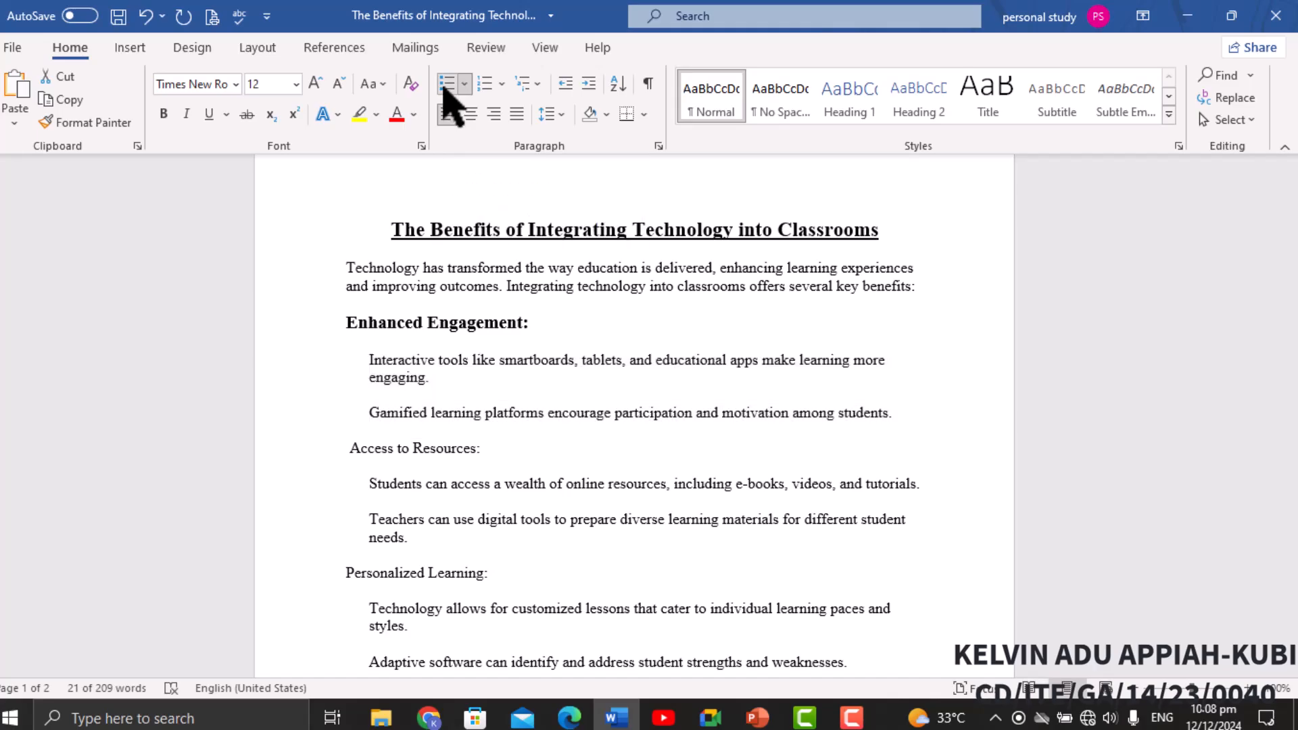
pyautogui.click(447, 84)
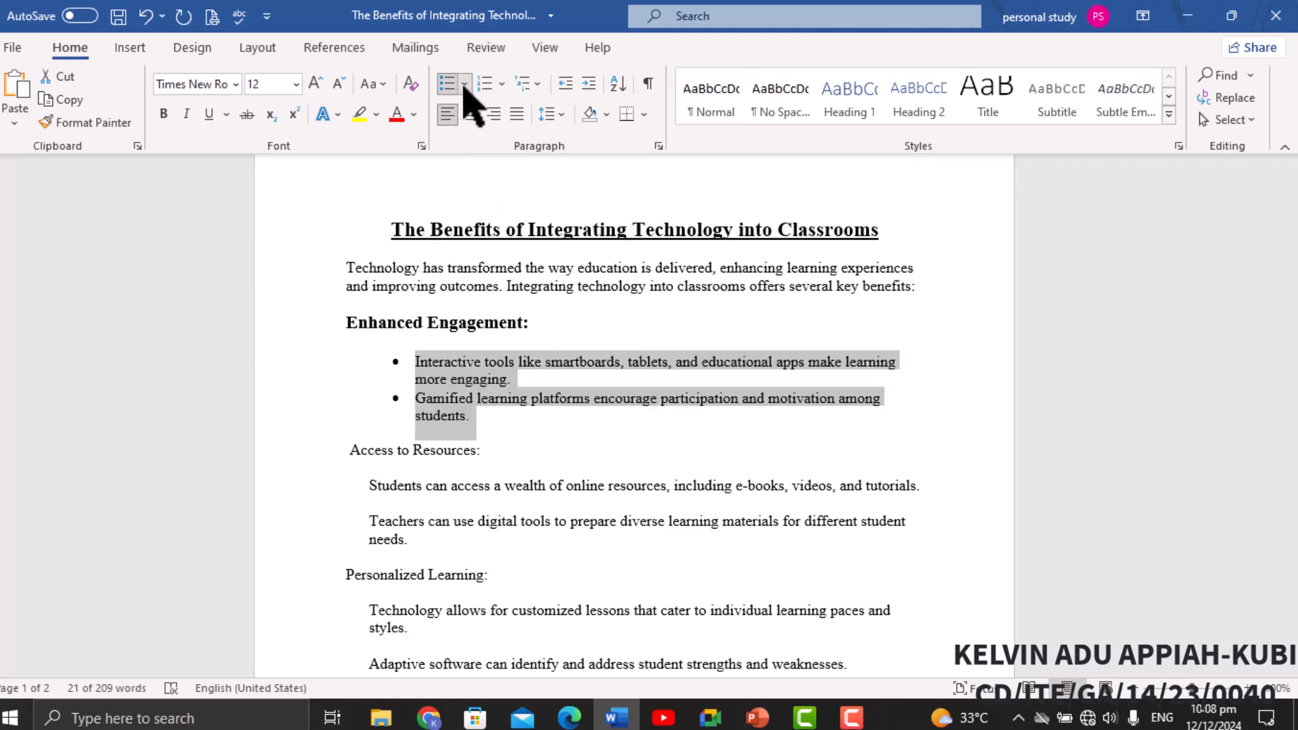
pyautogui.click(464, 84)
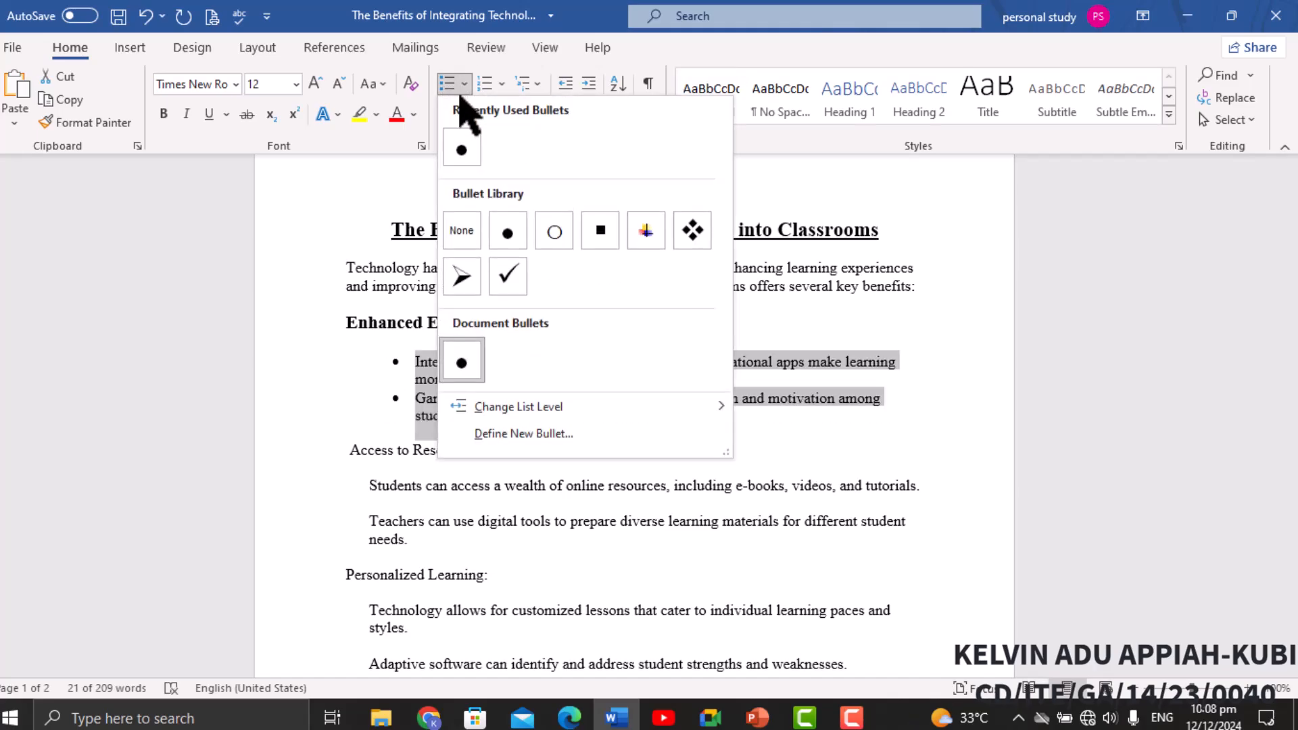
pyautogui.click(464, 154)
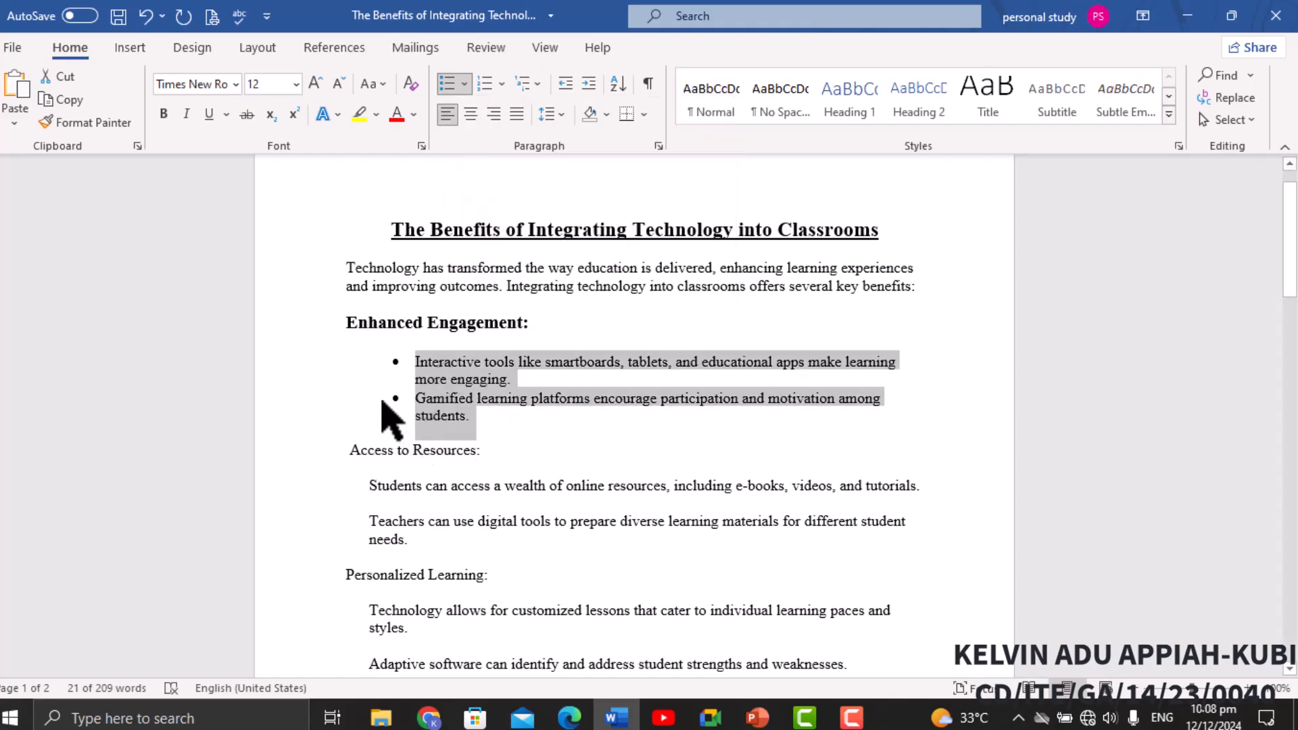
# Make the Access to Resources: heading bold.
pyautogui.scroll(-1, 390, 415)
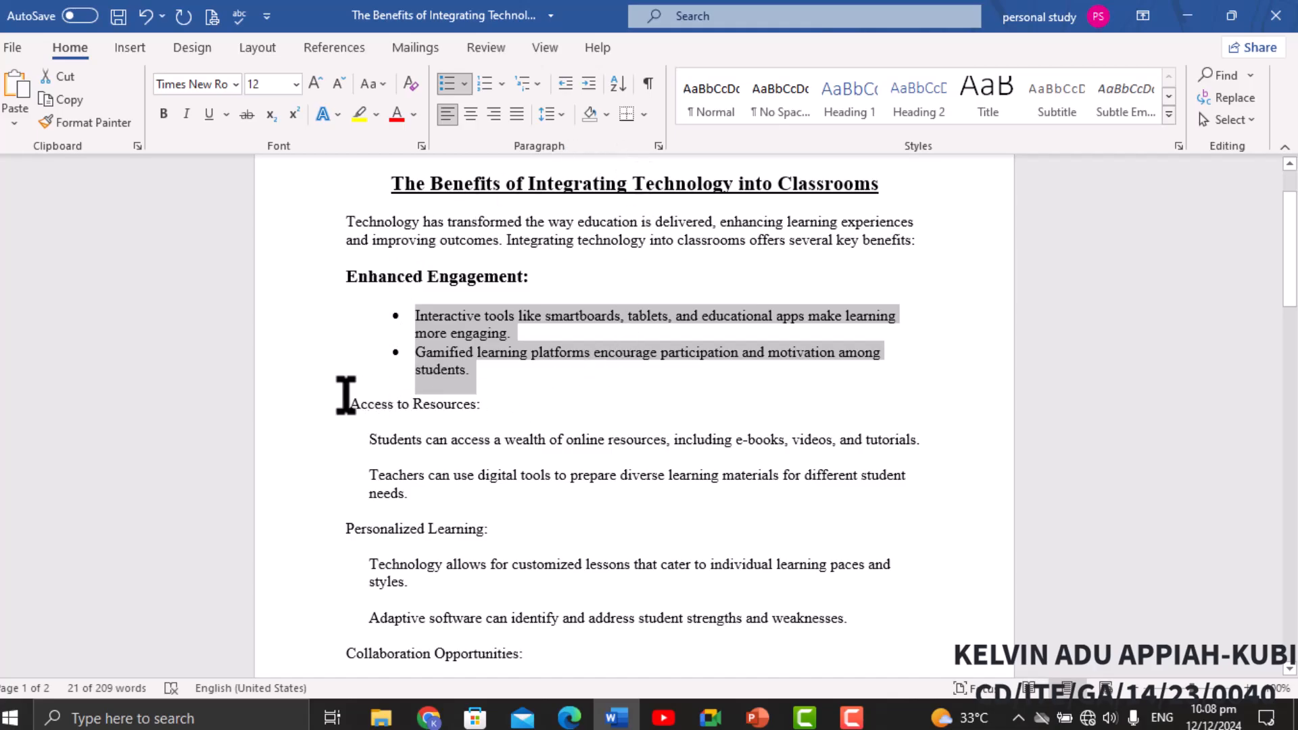
pyautogui.moveTo(350, 406); pyautogui.dragTo(493, 417)
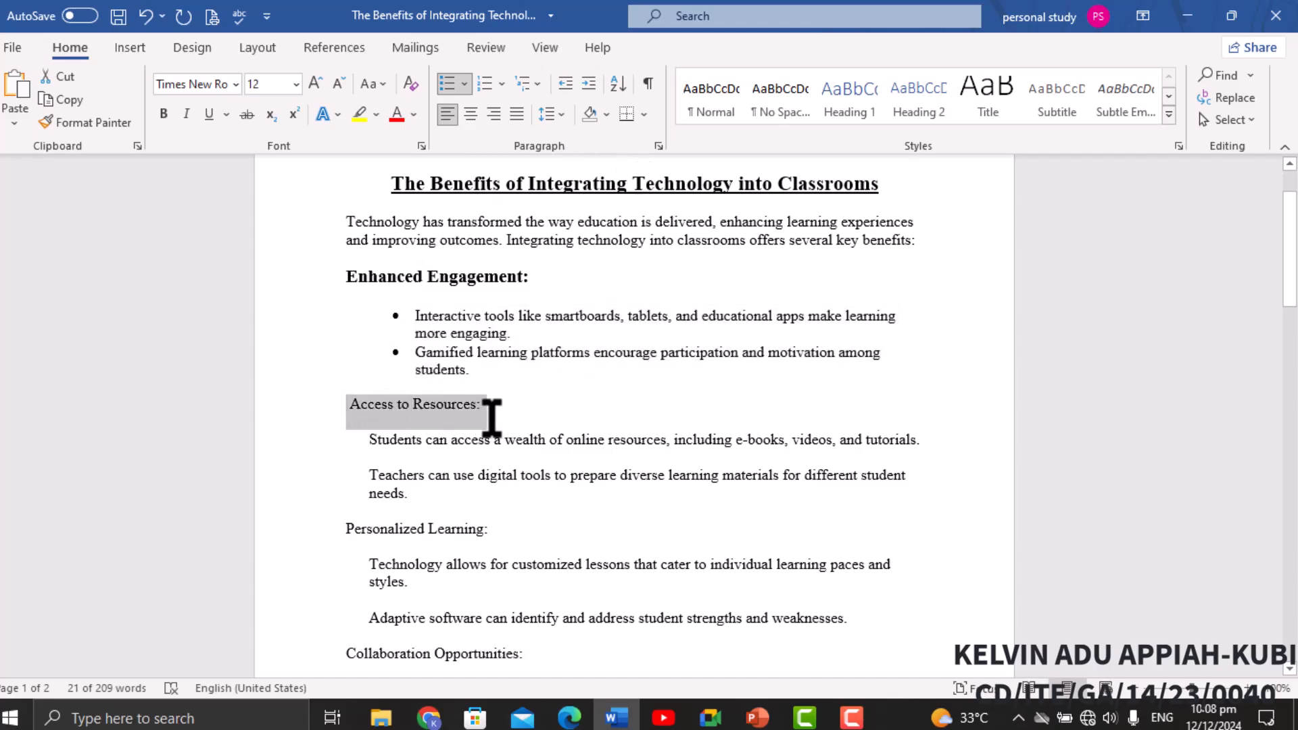
pyautogui.click(163, 115)
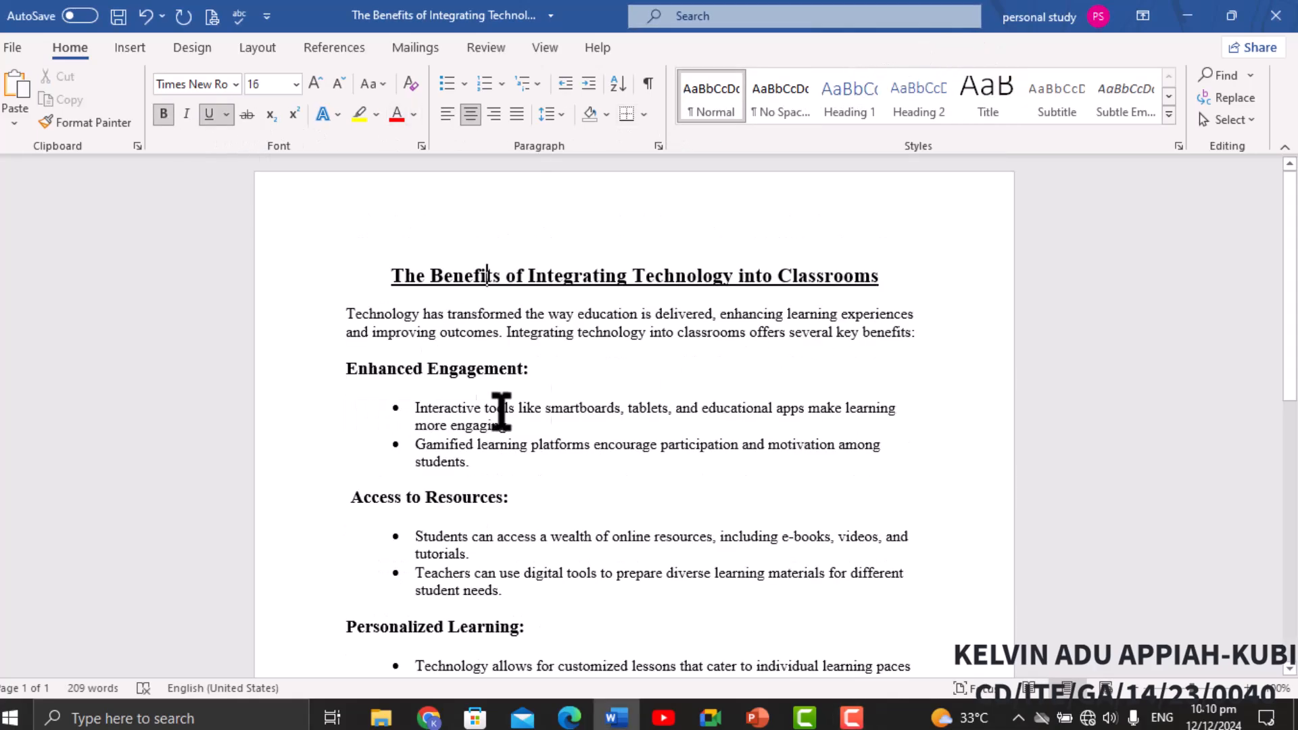
# Scroll through the formatted document to review its headings and bulleted lists.
pyautogui.scroll(-2, 449, 304)
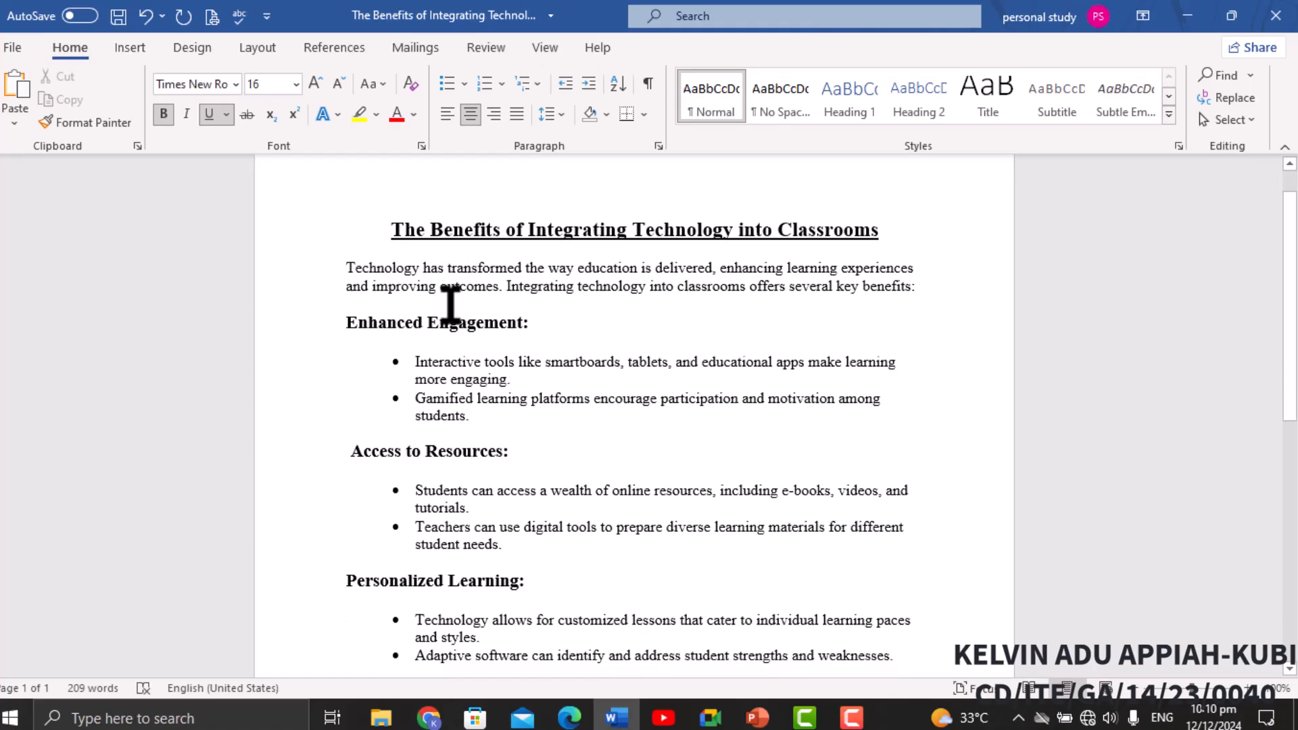
pyautogui.scroll(-4, 449, 304)
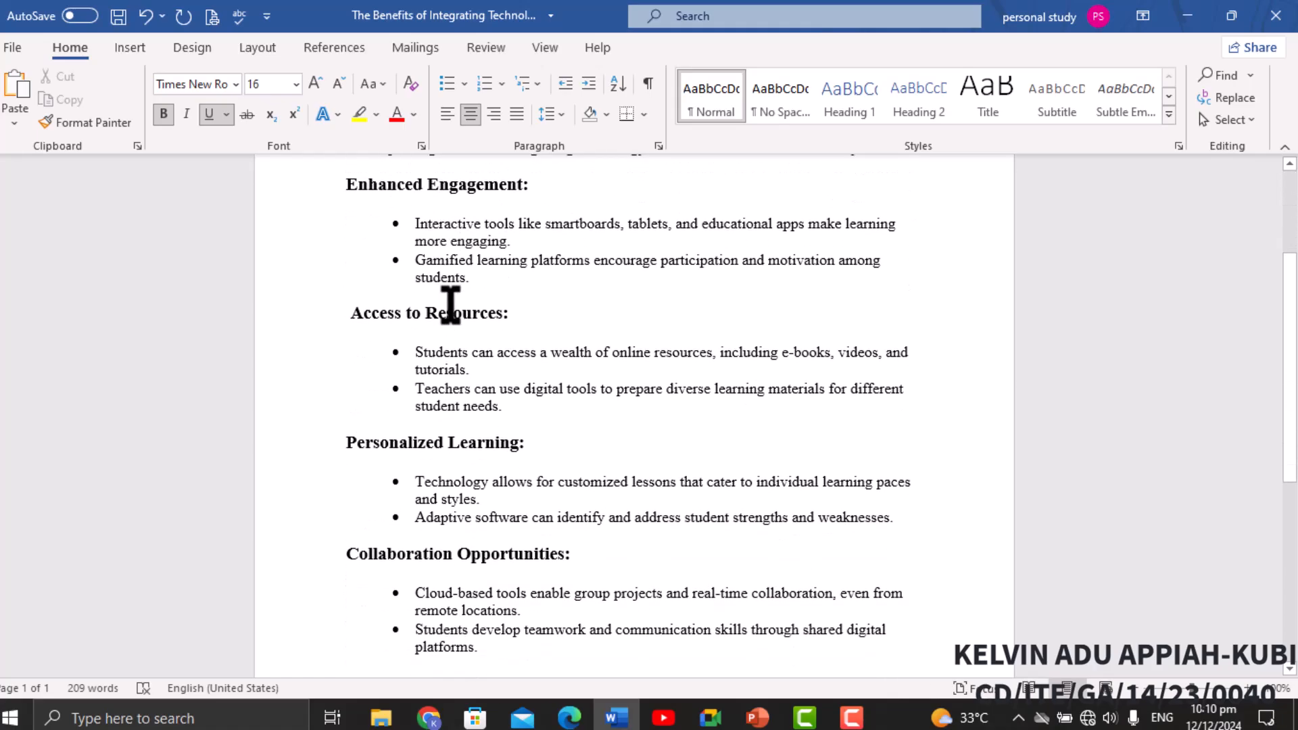
pyautogui.scroll(-7, 449, 304)
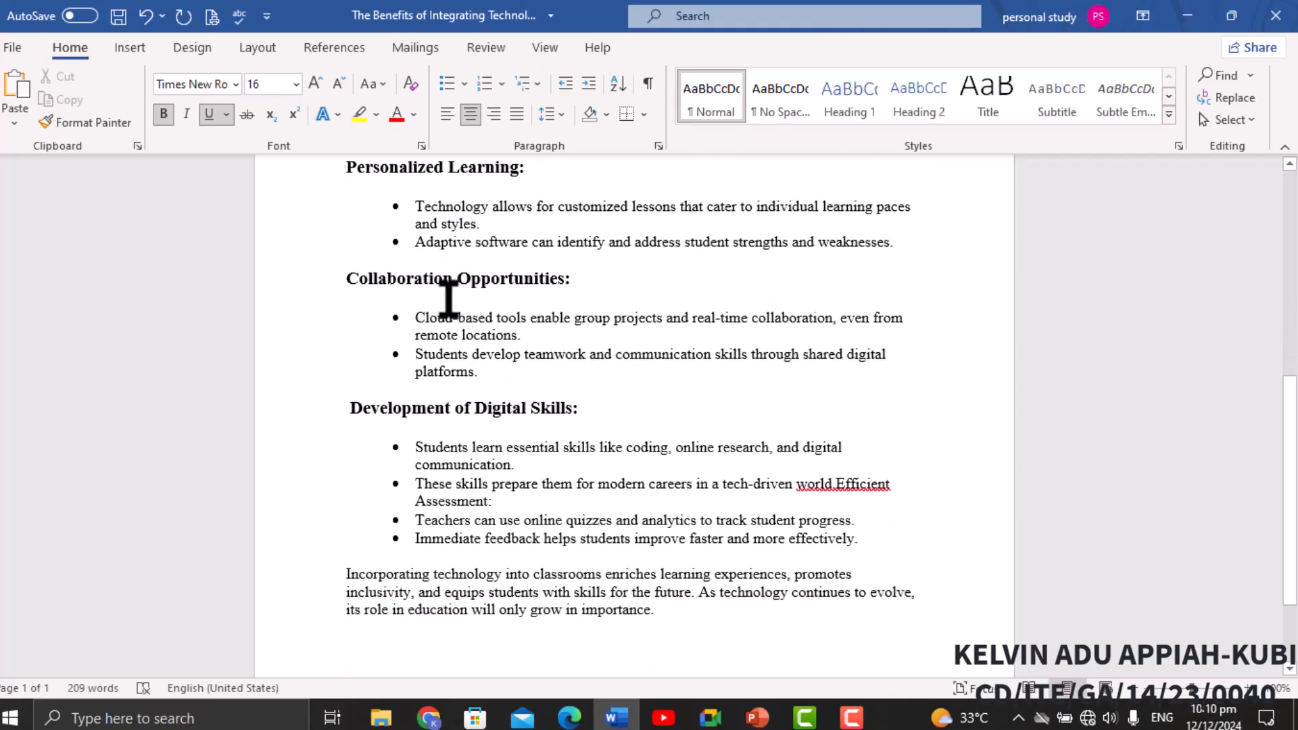
pyautogui.scroll(5, 448, 298)
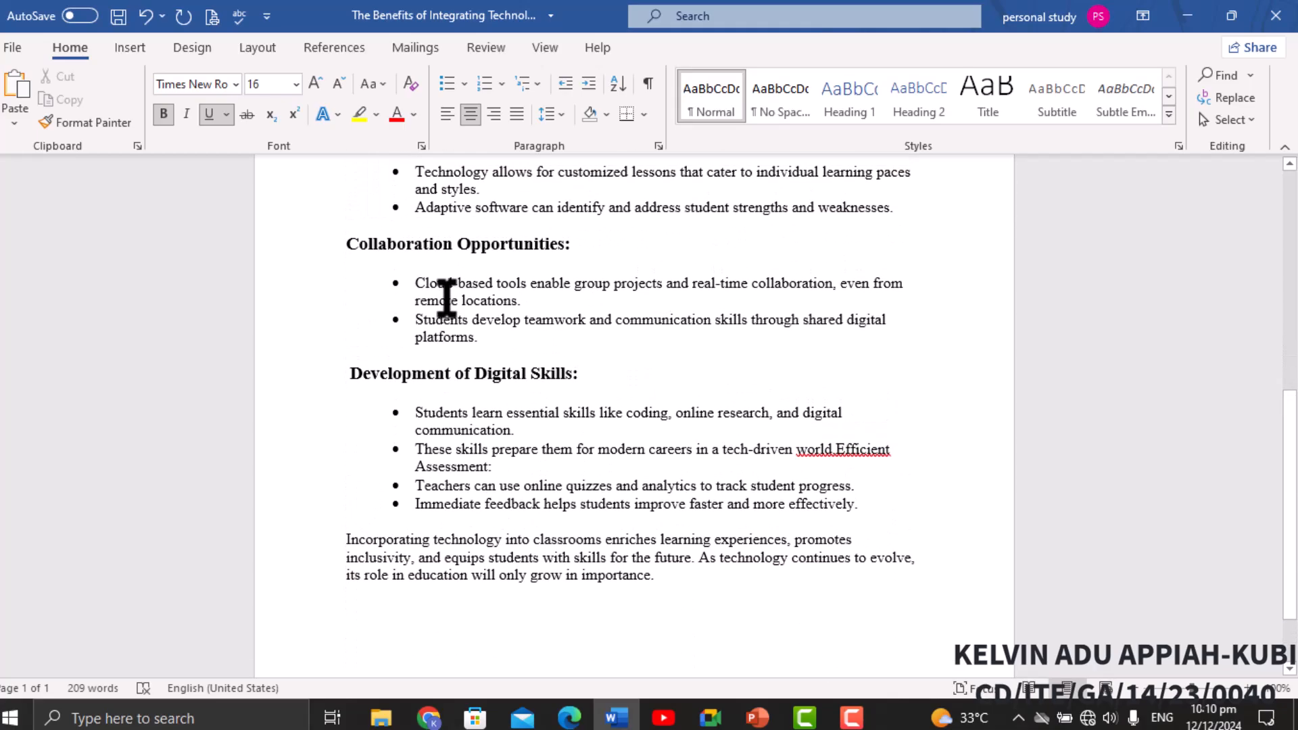
pyautogui.scroll(3, 448, 298)
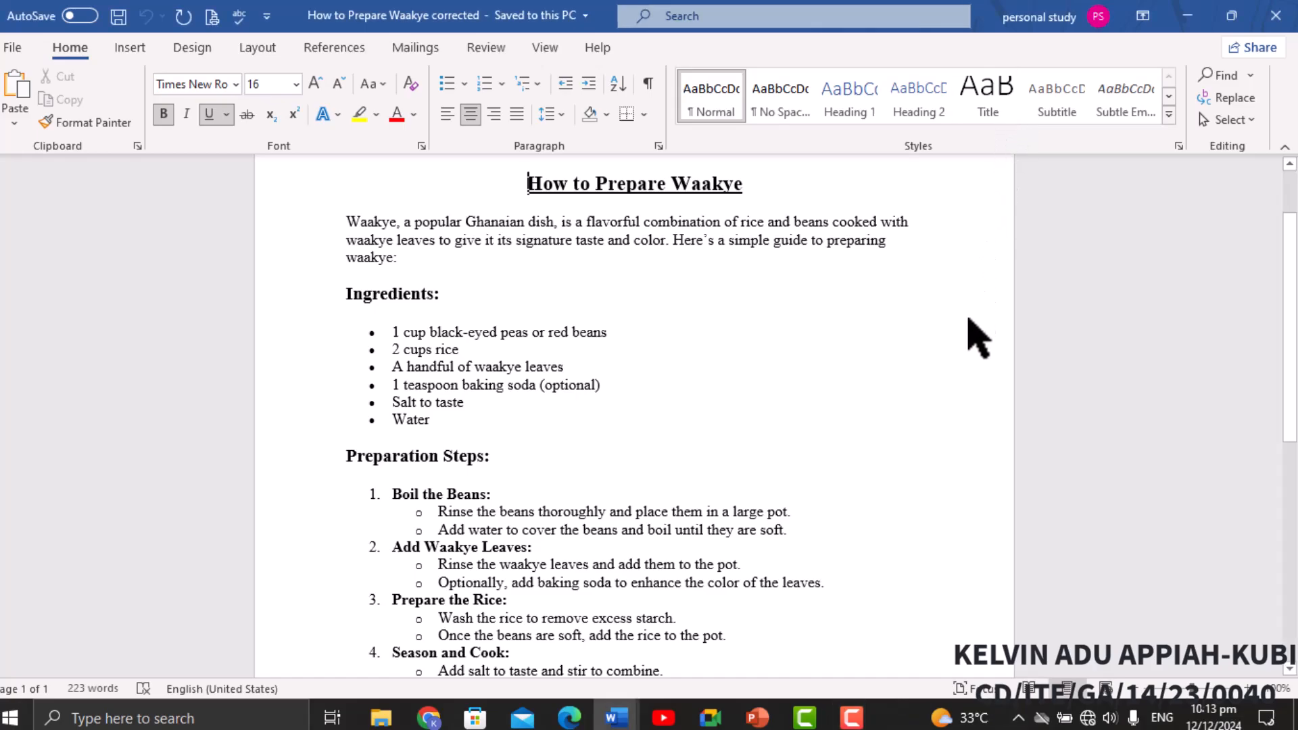
# Review the How to Prepare Waakye corrected document's layout and lists.
pyautogui.scroll(-5, 968, 318)
pyautogui.scroll(-3, 969, 318)
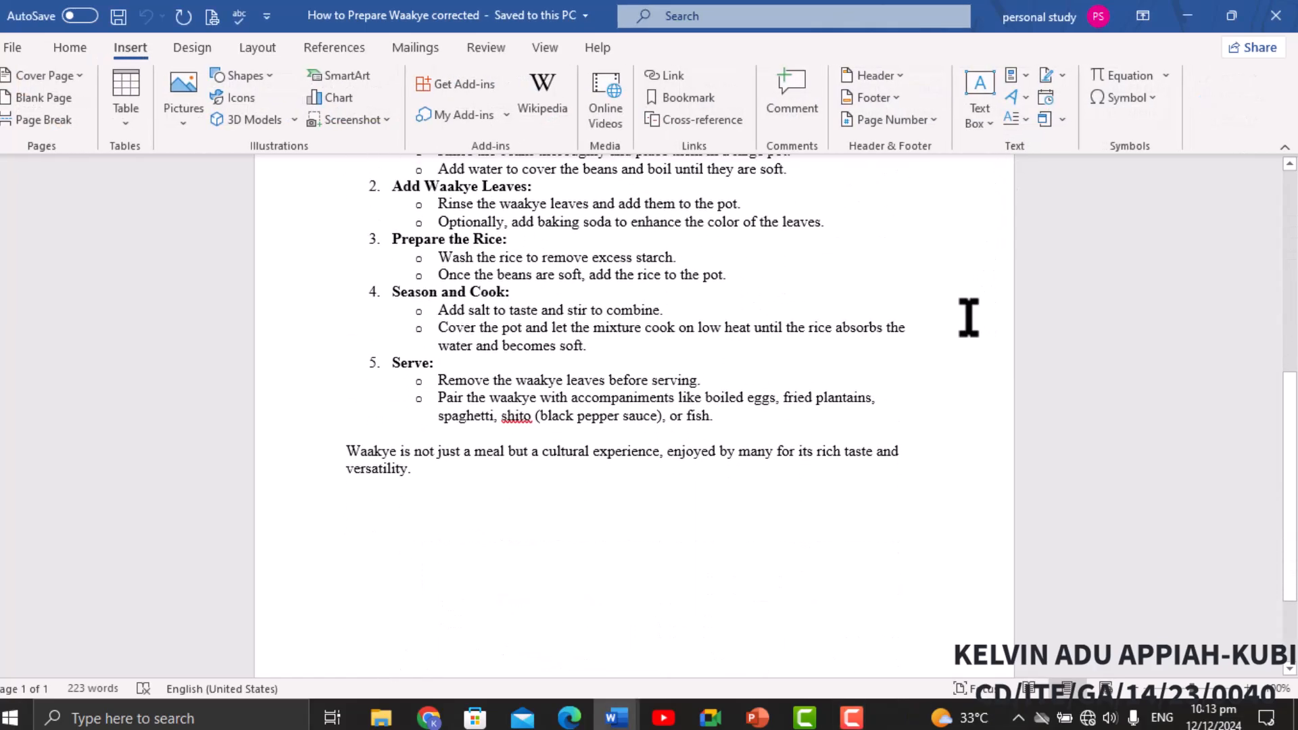
pyautogui.scroll(2, 969, 318)
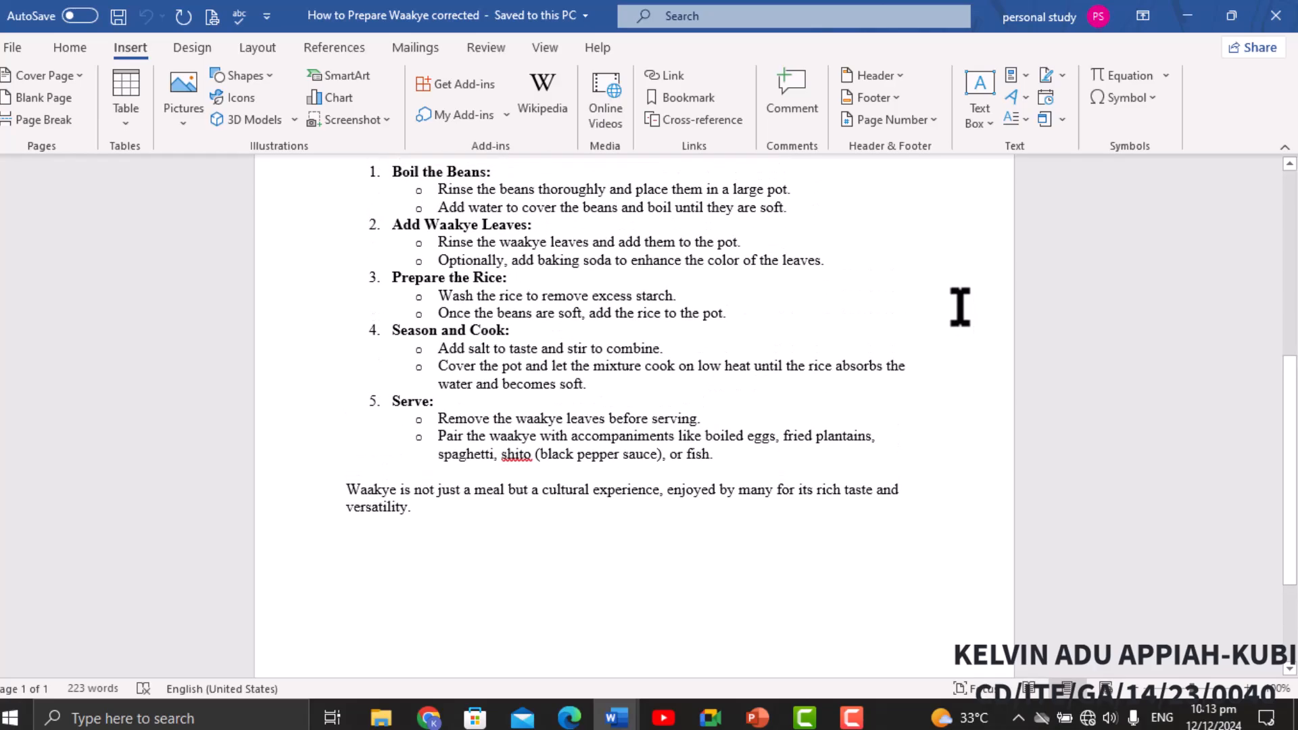